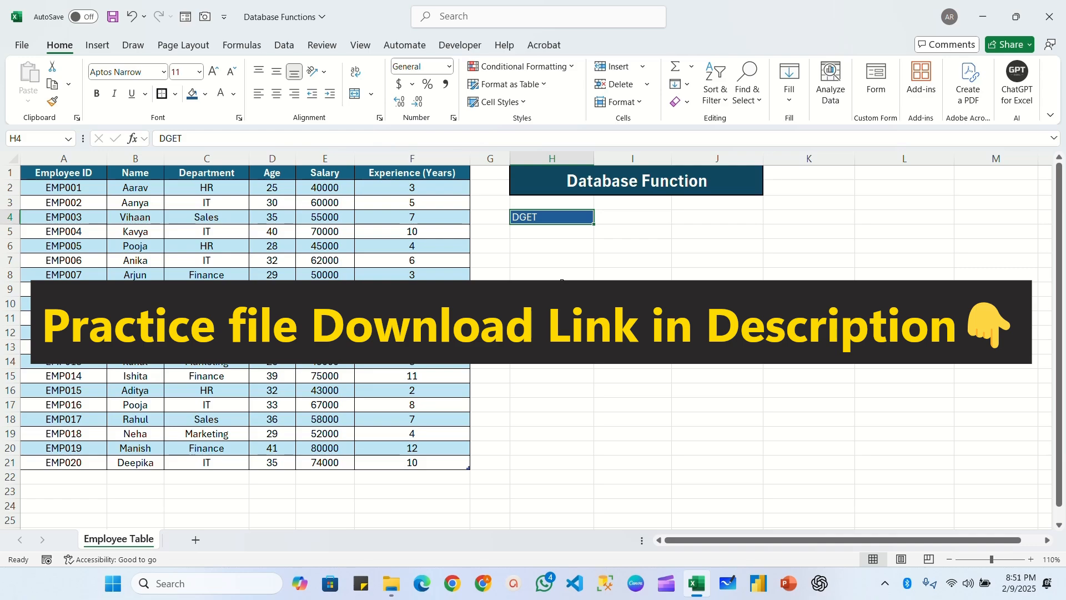
# Examine the employee table's columns from Employee ID through Experience (Years).
pyautogui.click(549, 246)
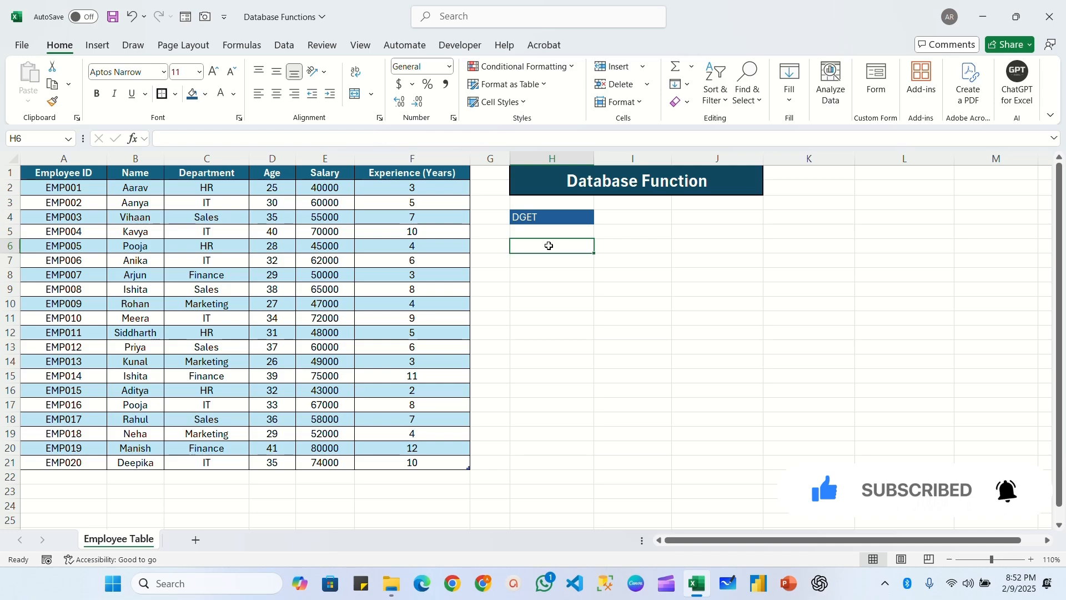
pyautogui.click(76, 174)
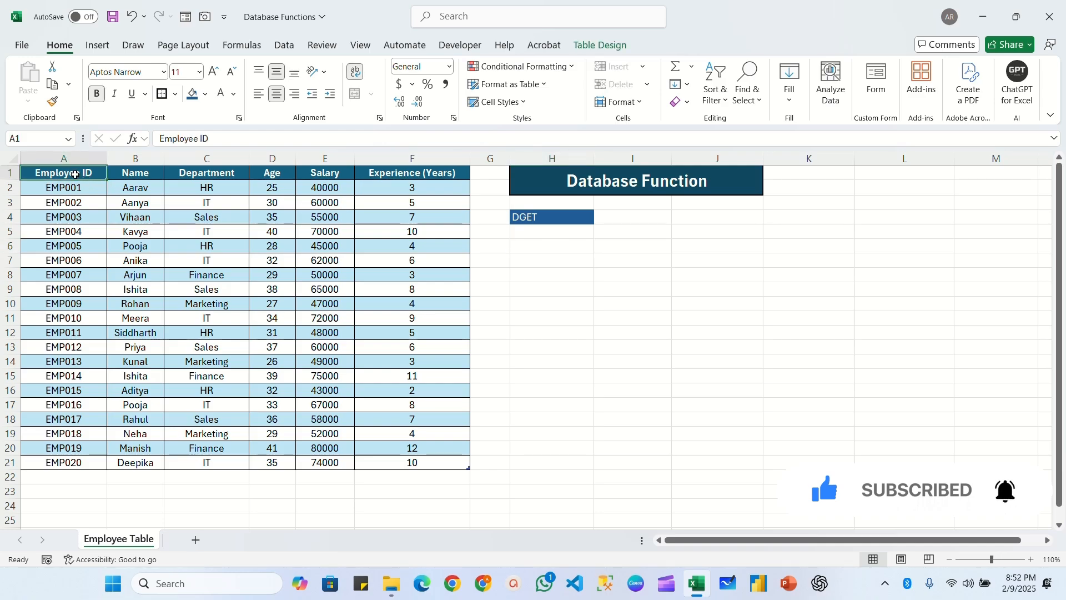
pyautogui.moveTo(76, 175); pyautogui.dragTo(441, 464)
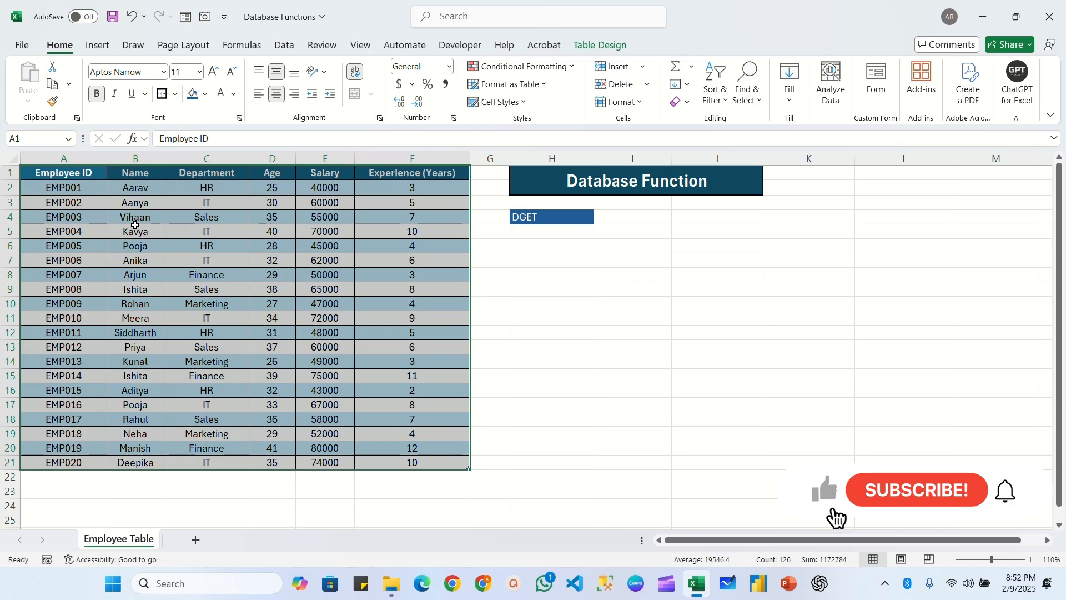
pyautogui.moveTo(64, 175); pyautogui.dragTo(70, 465)
pyautogui.click(138, 159)
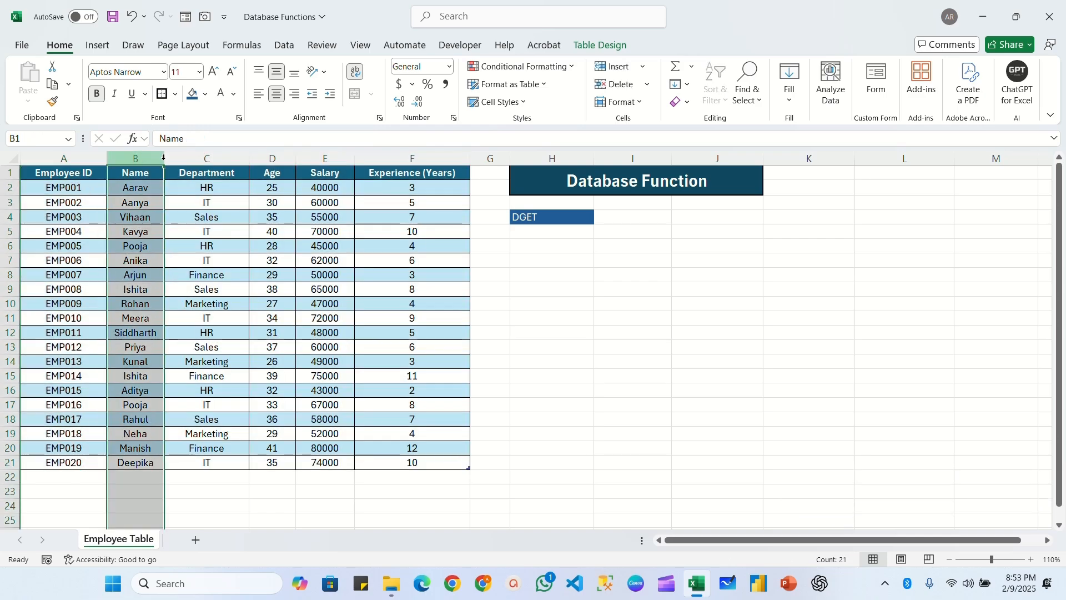
pyautogui.click(207, 159)
pyautogui.click(272, 160)
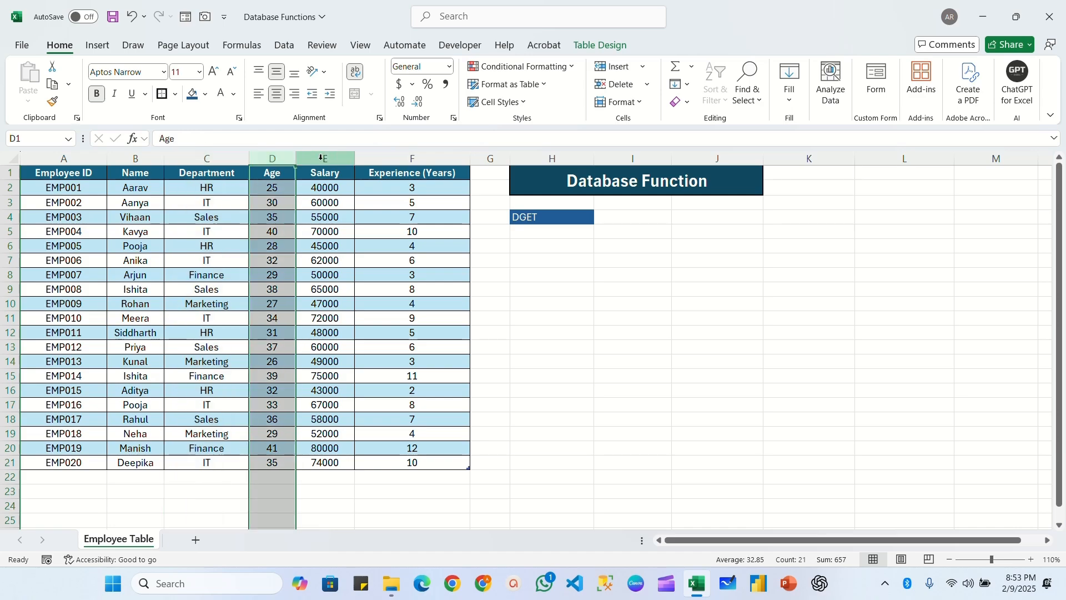
pyautogui.click(325, 159)
pyautogui.click(402, 161)
pyautogui.click(551, 249)
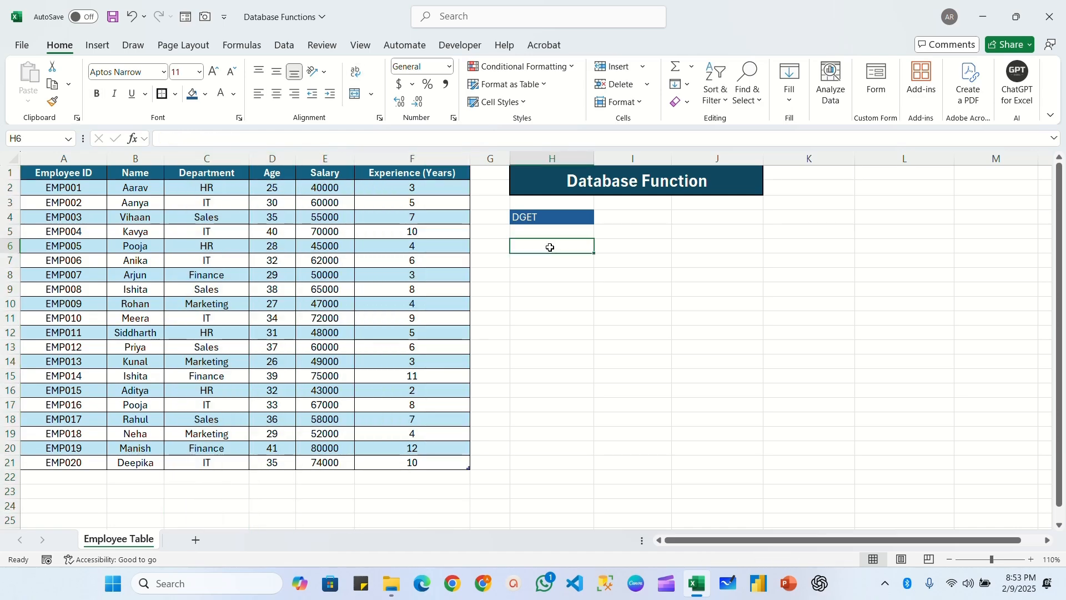
# Copy the Employee ID header with its first value from A1:A2 to H6:H7 as the lookup criteria.
pyautogui.moveTo(69, 173); pyautogui.dragTo(67, 188)
pyautogui.hotkey('ctrl', 'c')
pyautogui.click(557, 247)
pyautogui.hotkey('ctrl', 'v')
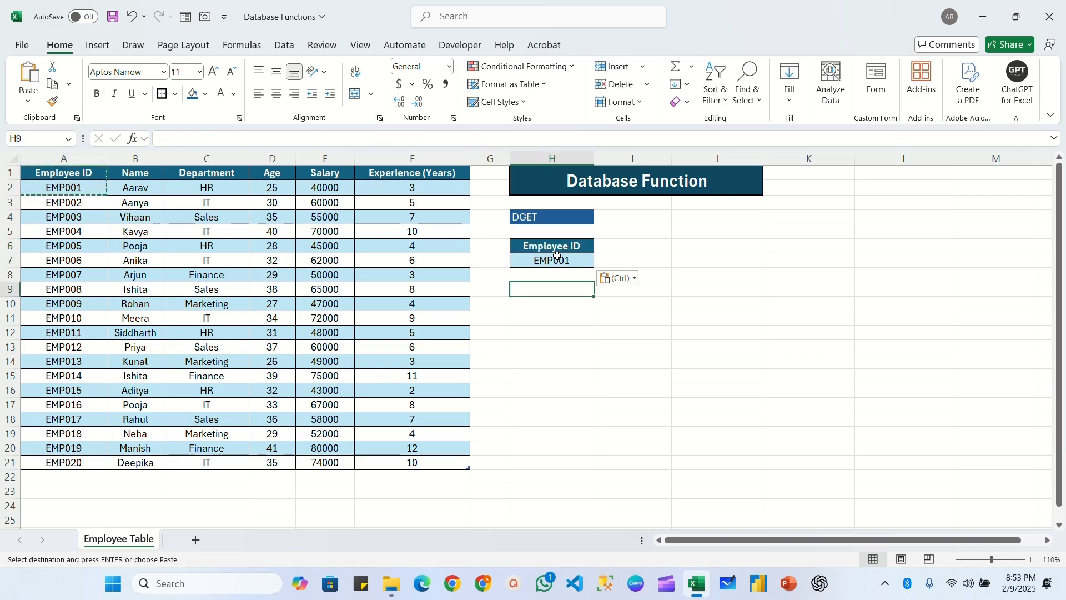
pyautogui.press('Escape')
pyautogui.click(557, 261)
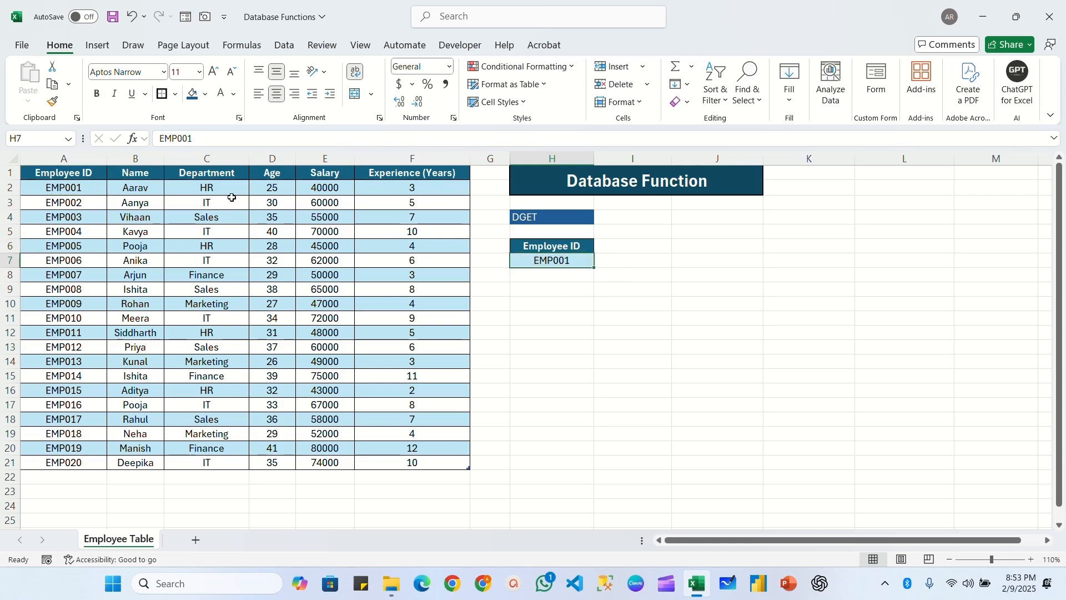
# Copy the Name through Experience (Years) headers with their first data row to H9:L10, and clear the copied values in row 10.
pyautogui.moveTo(134, 174); pyautogui.dragTo(411, 191)
pyautogui.hotkey('ctrl', 'c')
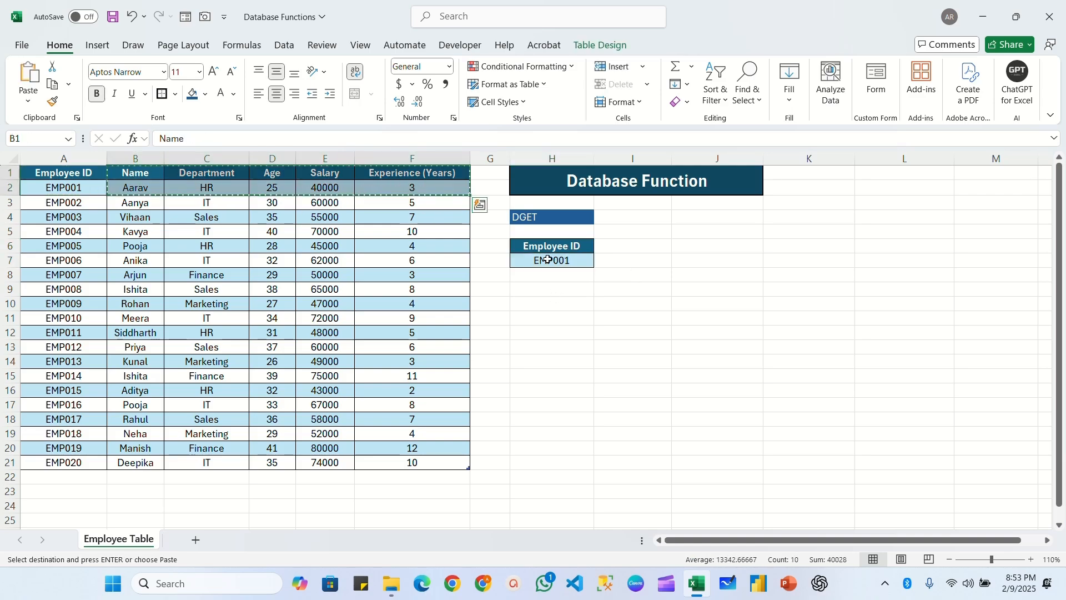
pyautogui.click(586, 290)
pyautogui.hotkey('ctrl', 'v')
pyautogui.moveTo(583, 304); pyautogui.dragTo(869, 304)
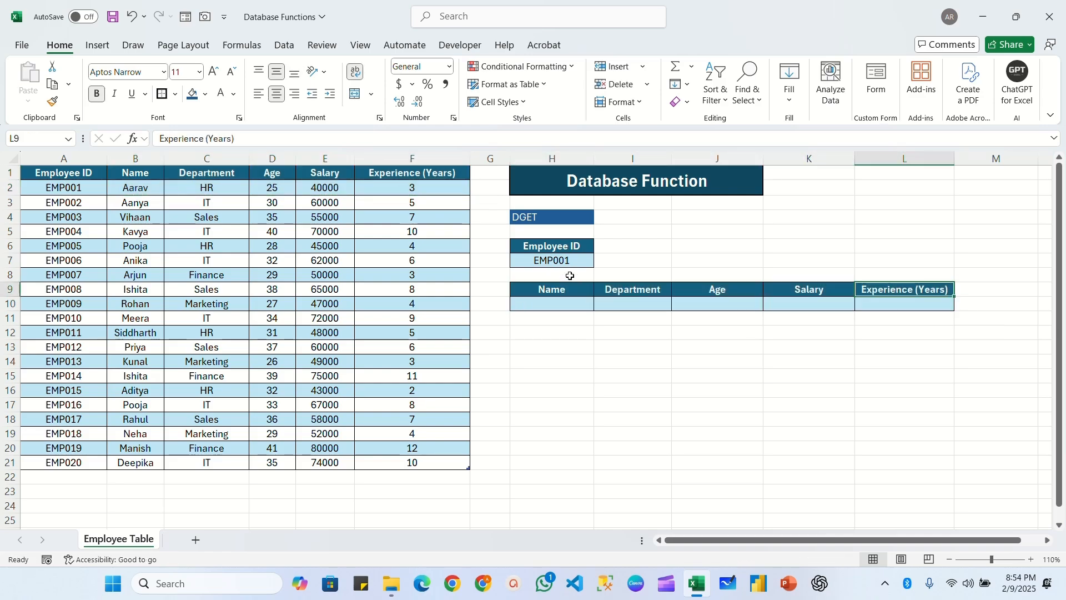
pyautogui.moveTo(554, 246); pyautogui.dragTo(891, 289)
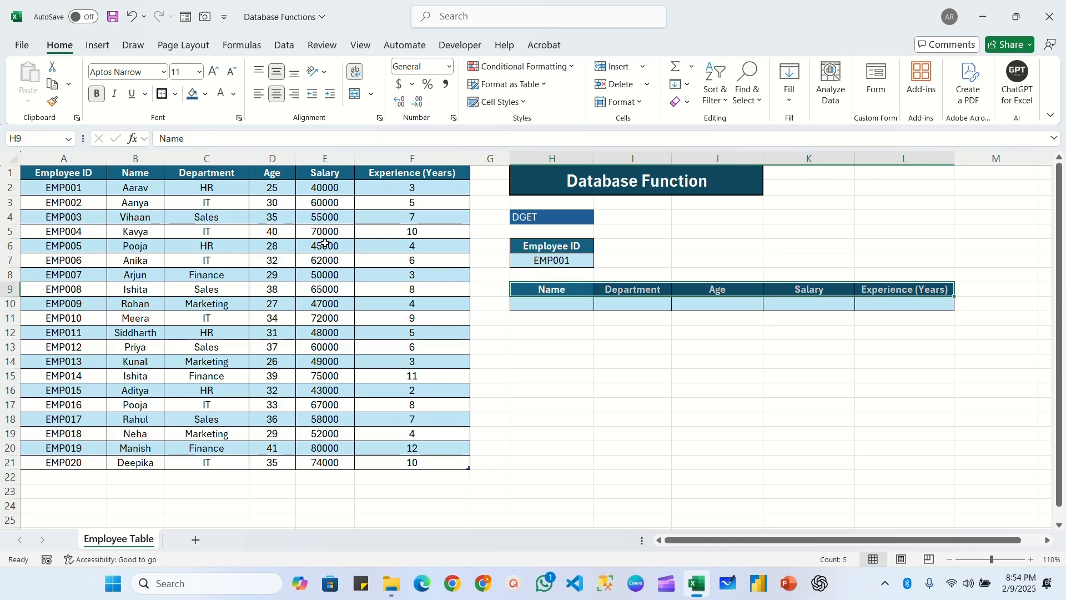
pyautogui.click(571, 290)
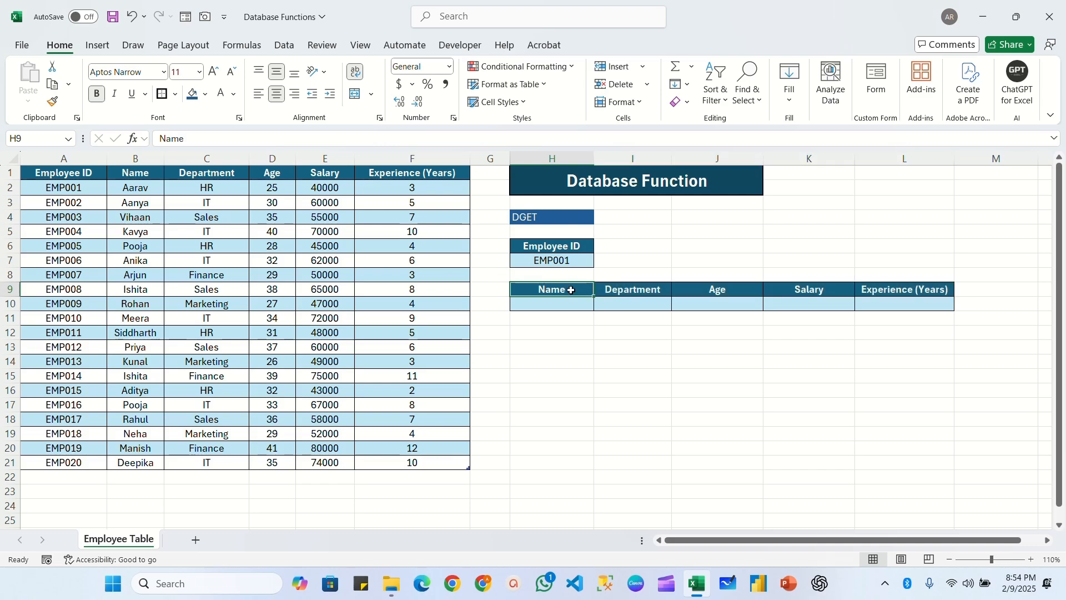
pyautogui.moveTo(571, 290); pyautogui.dragTo(922, 303)
# Start a DGET formula in H10 with the entire Emp table, headers included, as the database argument.
pyautogui.press('Down')
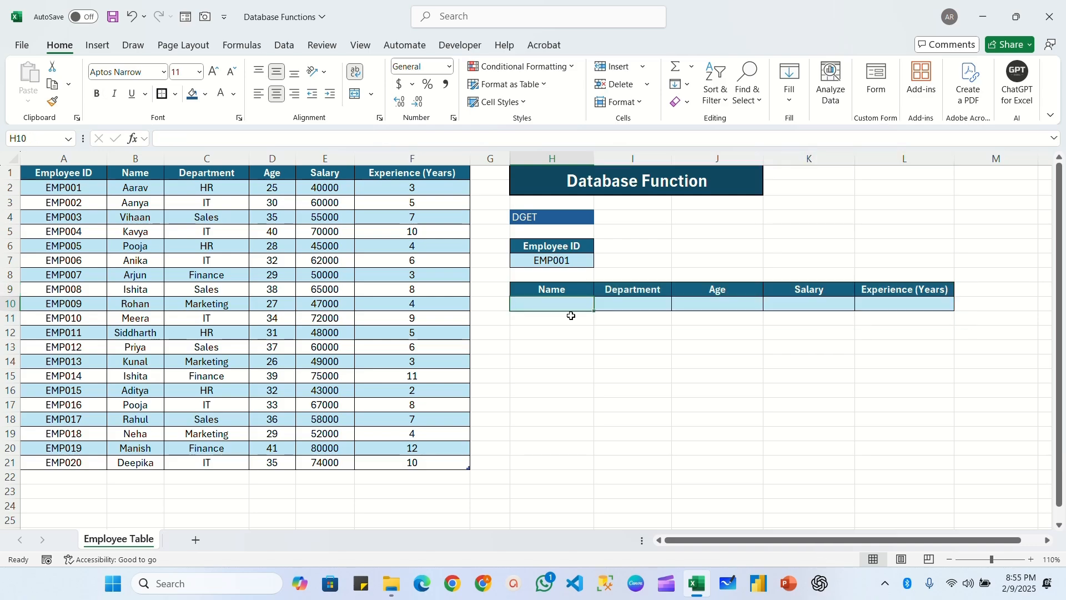
pyautogui.write('=dge')
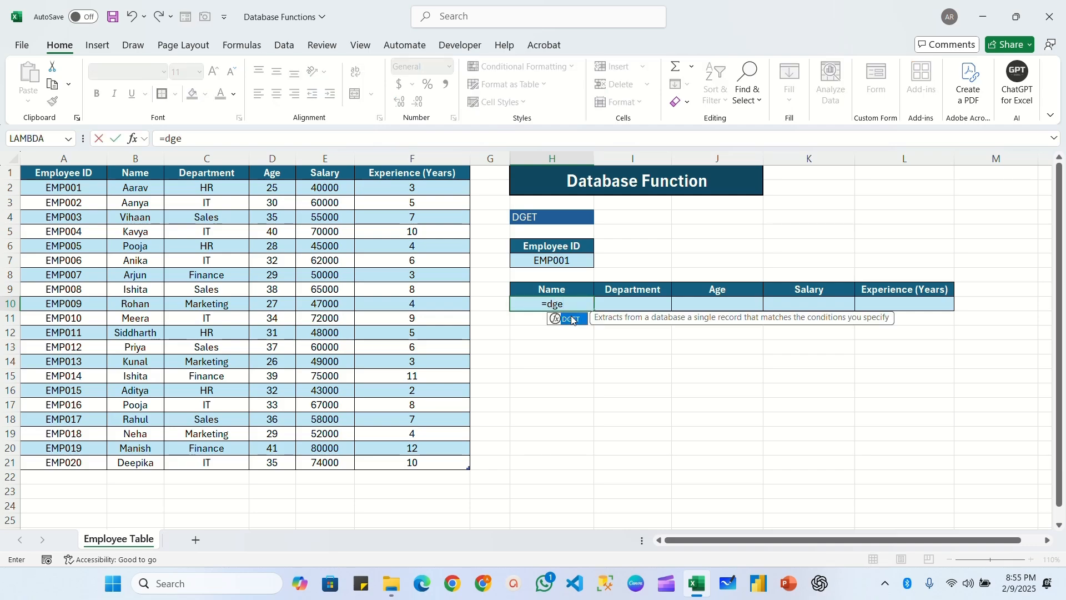
pyautogui.doubleClick(572, 320)
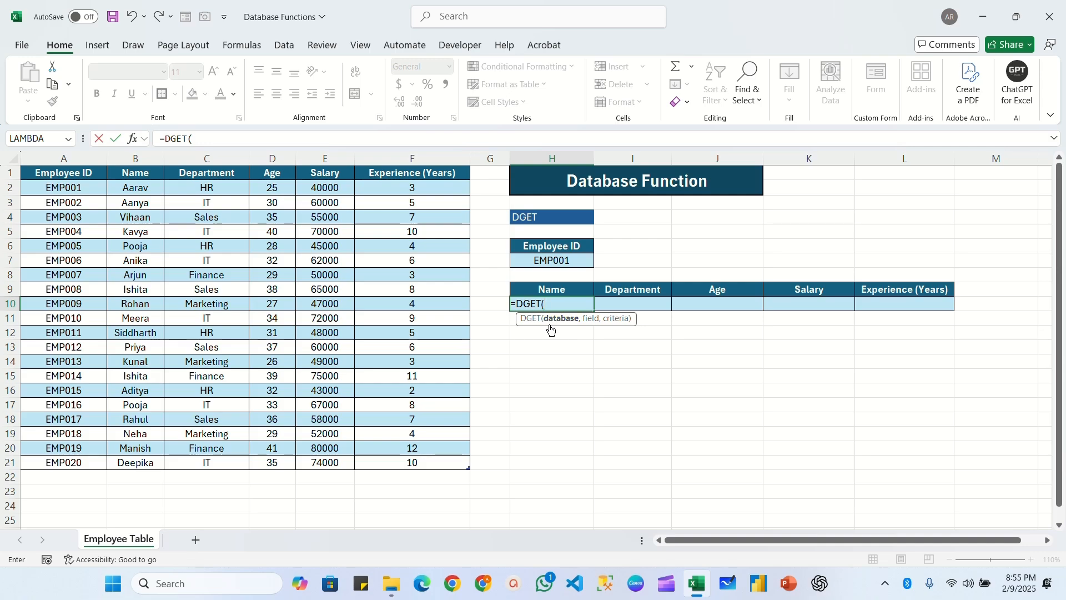
pyautogui.click(41, 174)
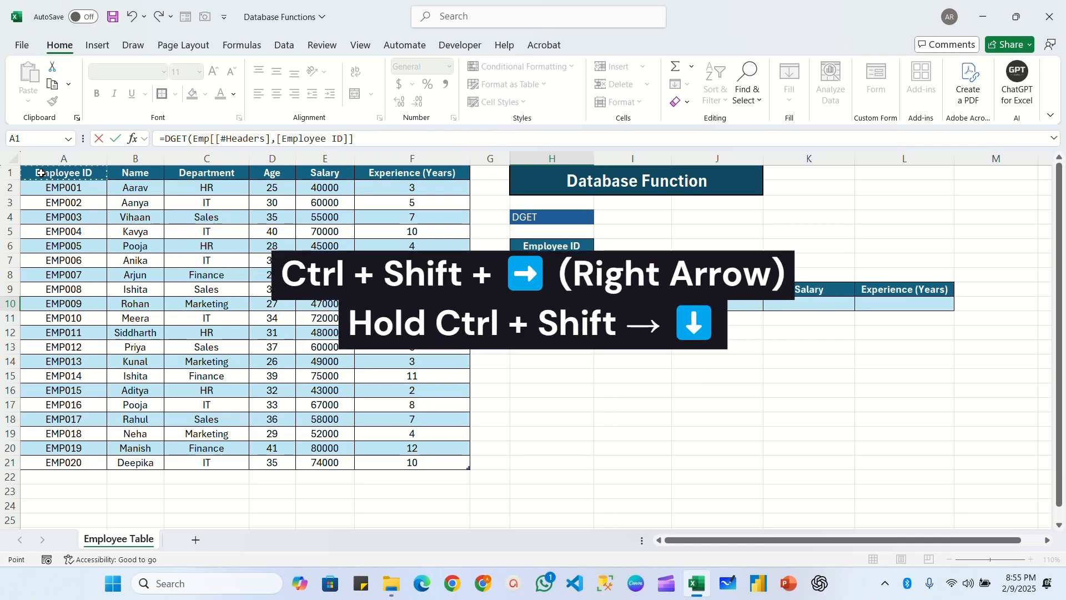
pyautogui.hotkey('ctrl', 'shift', 'Right')
pyautogui.hotkey('ctrl', 'shift', 'Down')
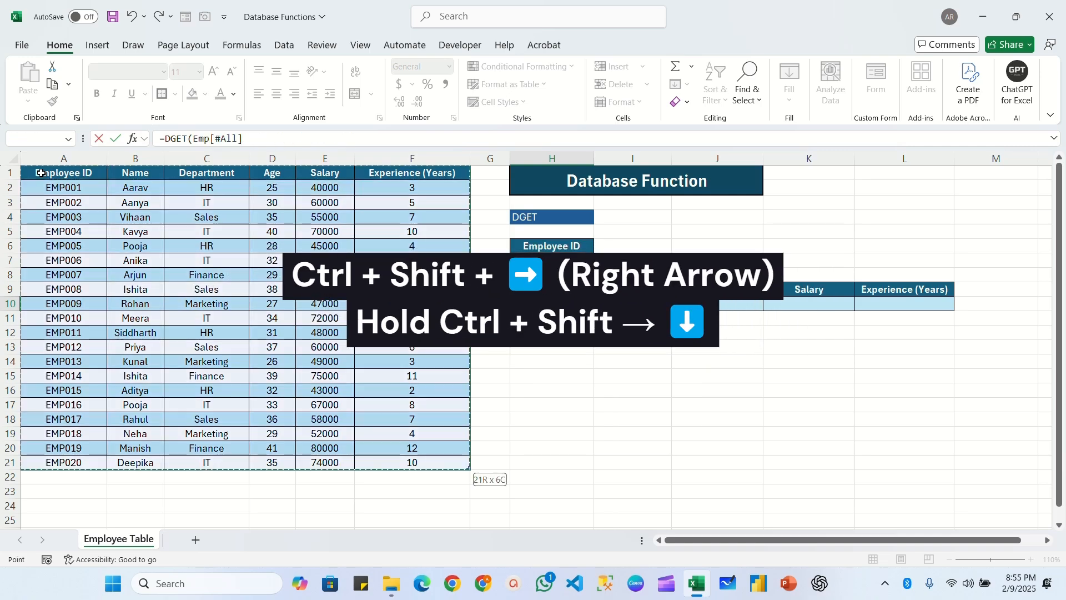
pyautogui.write(',')
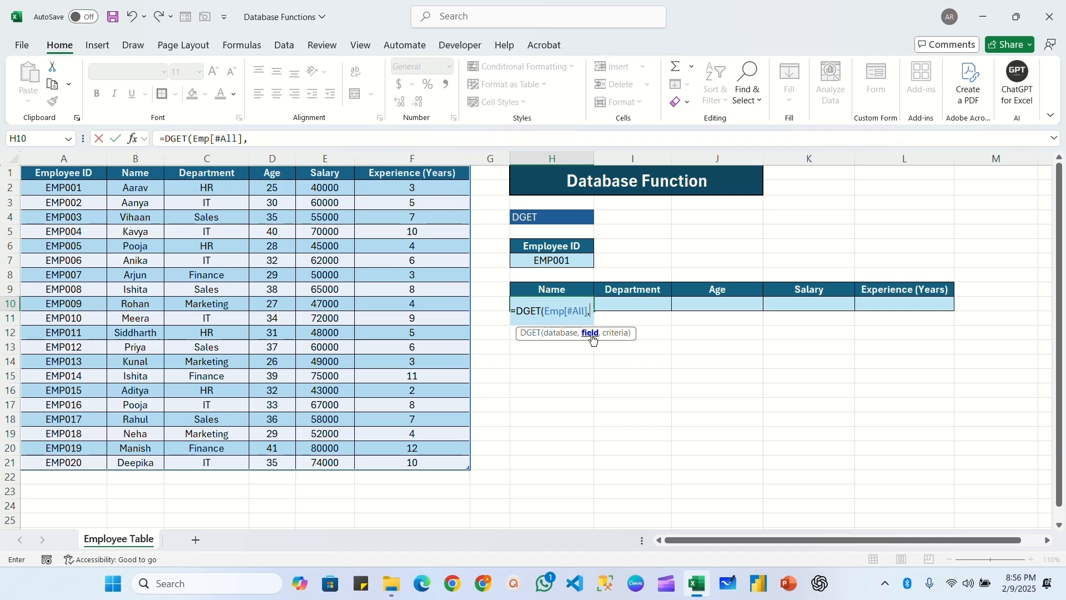
# Use the Name header as the DGET field argument, locking only its row as H$9.
pyautogui.click(566, 290)
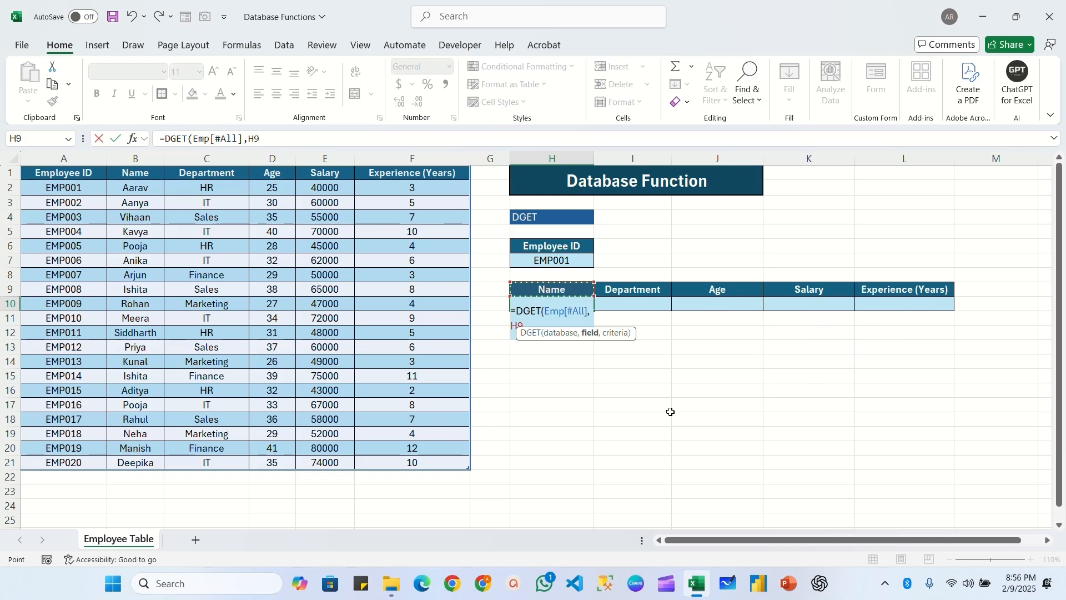
pyautogui.press('F4')
pyautogui.press('F4')
pyautogui.write(',')
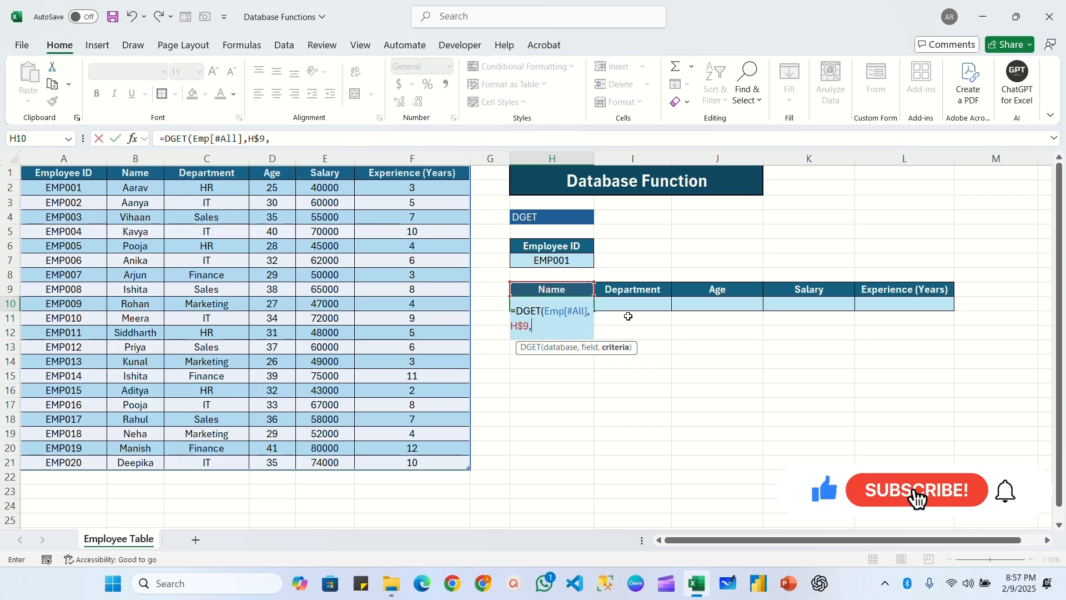
# Set the criteria argument to the absolute range $H$6:$H$7 and finish the DGET formula.
pyautogui.click(568, 248)
pyautogui.hotkey('shift', 'Down')
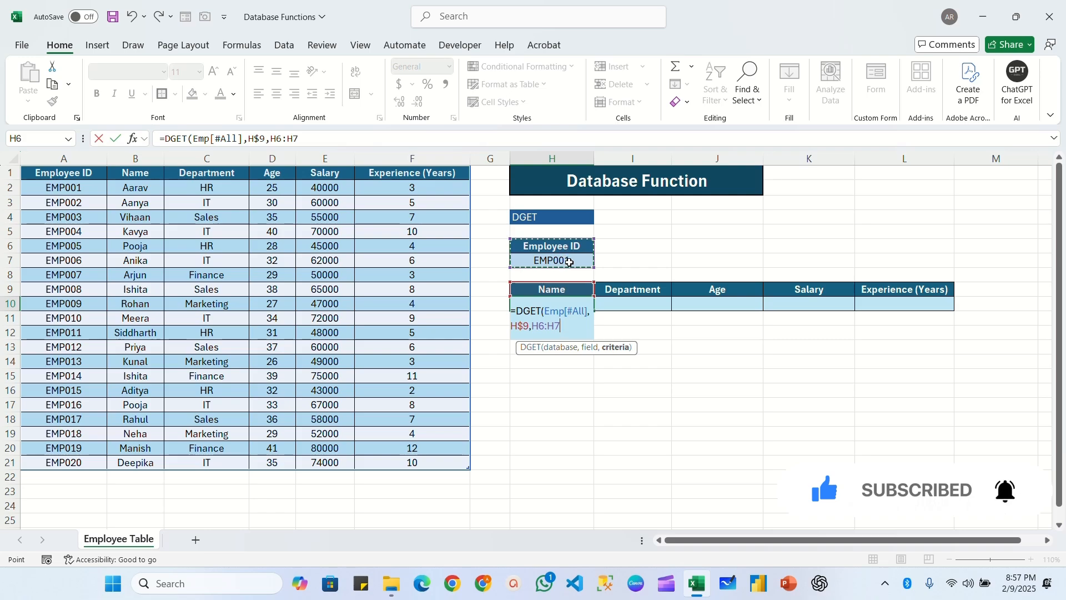
pyautogui.press('F4')
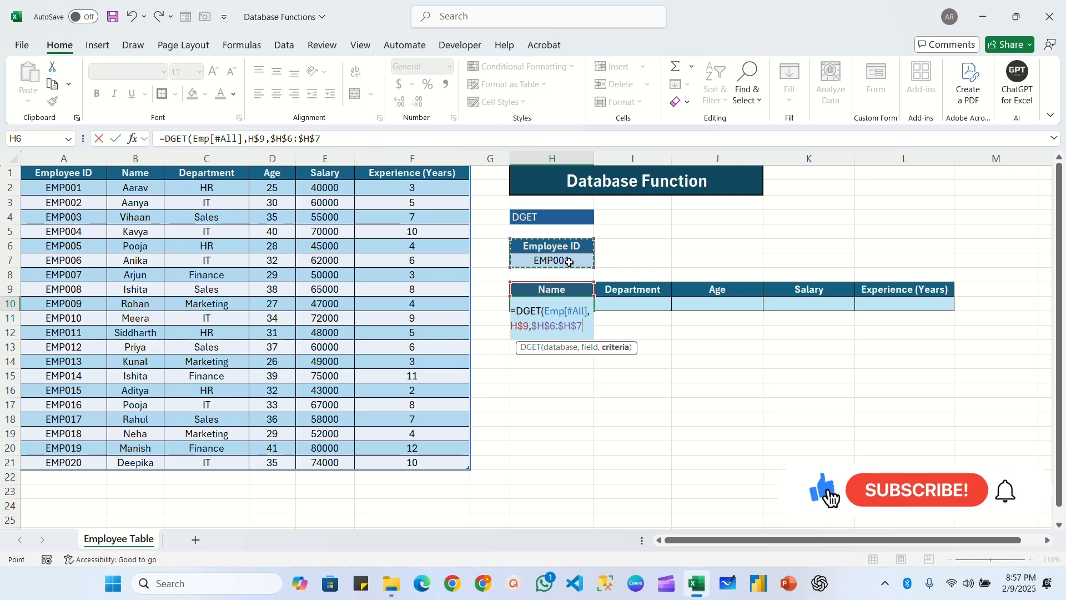
pyautogui.write(')')
pyautogui.press('Return')
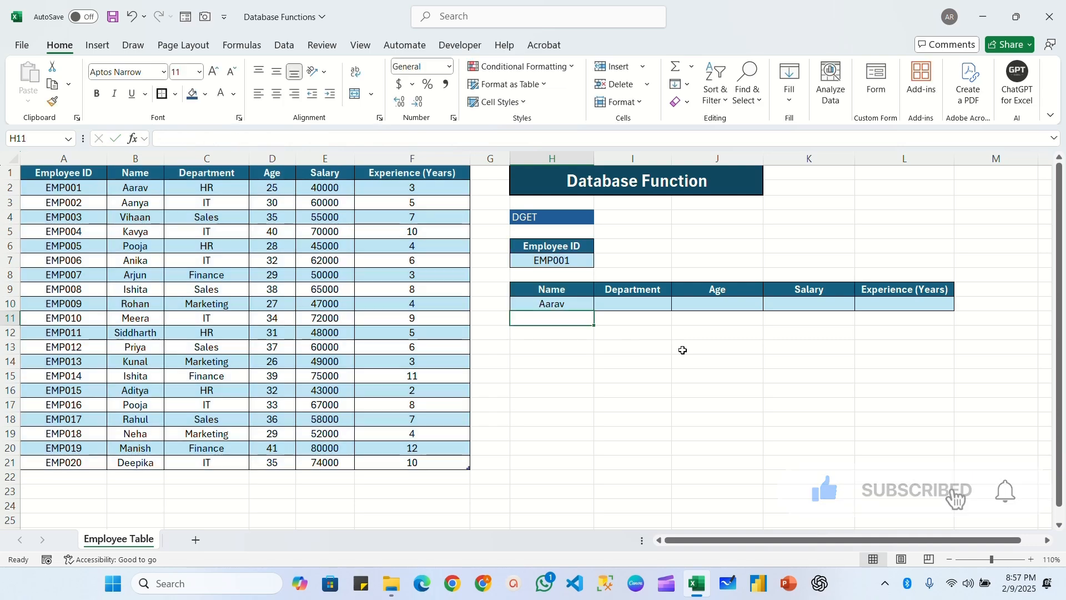
# Fill the DGET formula from H10 across to L10 and inspect the copied formula under Department.
pyautogui.click(571, 262)
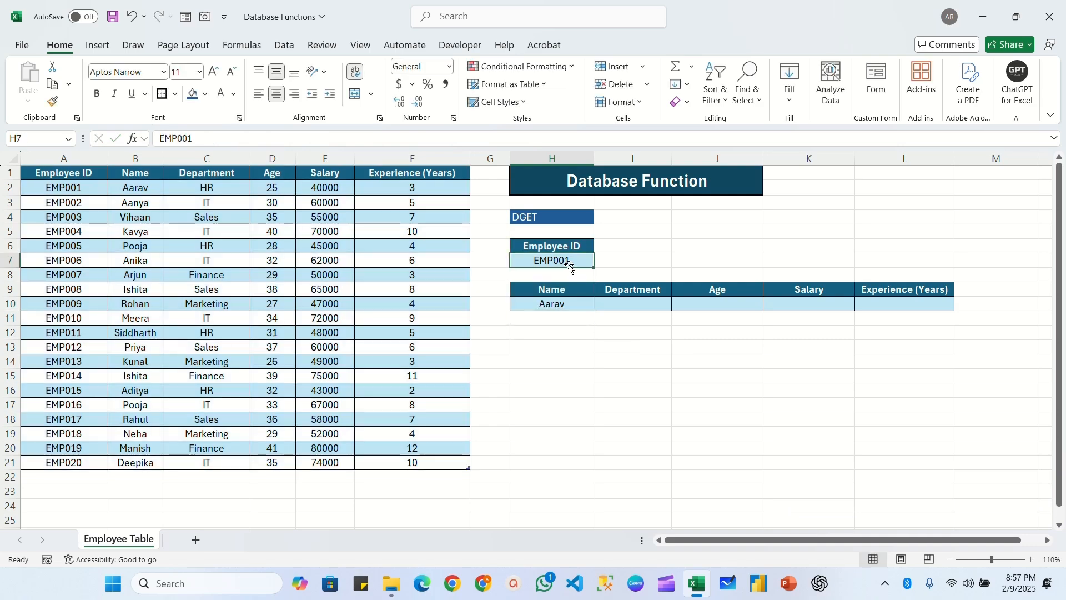
pyautogui.click(561, 307)
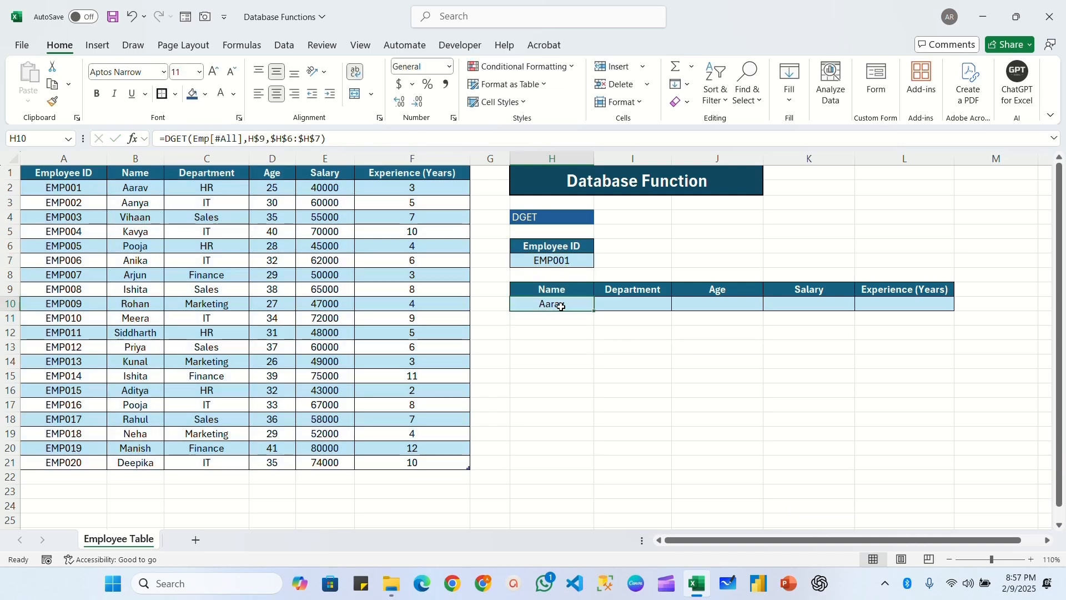
pyautogui.click(122, 191)
pyautogui.click(582, 307)
pyautogui.moveTo(594, 312); pyautogui.dragTo(922, 312)
pyautogui.click(710, 305)
pyautogui.click(809, 304)
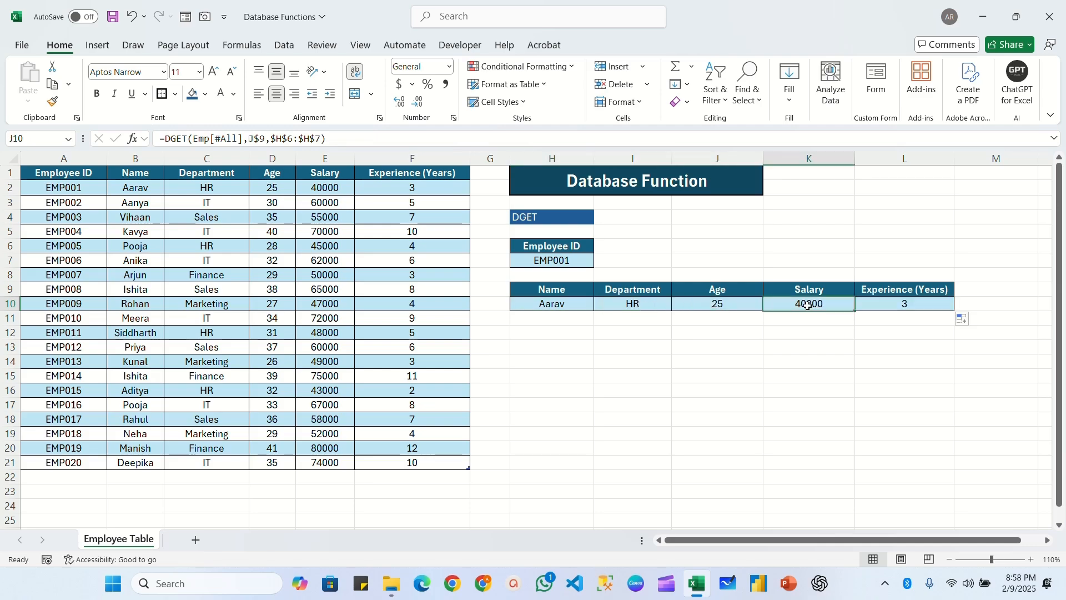
pyautogui.click(880, 305)
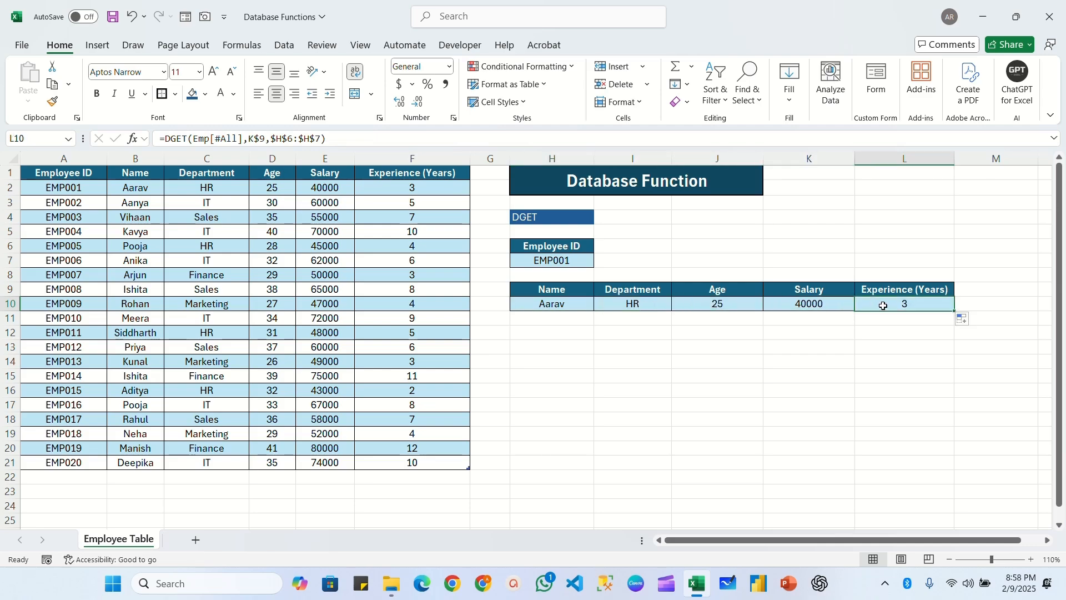
pyautogui.doubleClick(645, 302)
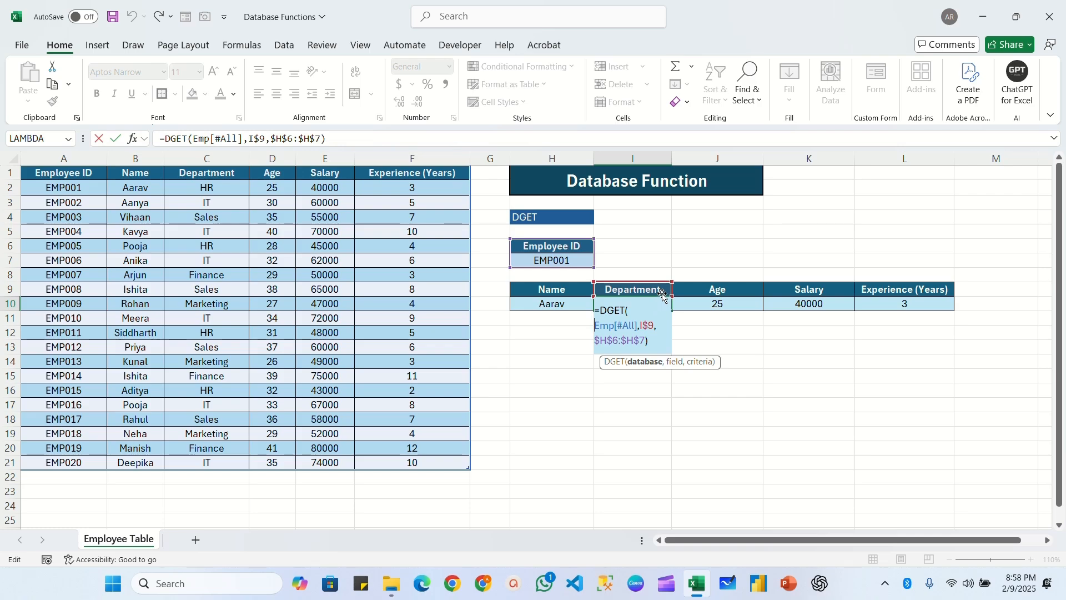
# Change the lookup Employee ID in H7 to the one listed in A12 and compare the results with that table row.
pyautogui.click(577, 260)
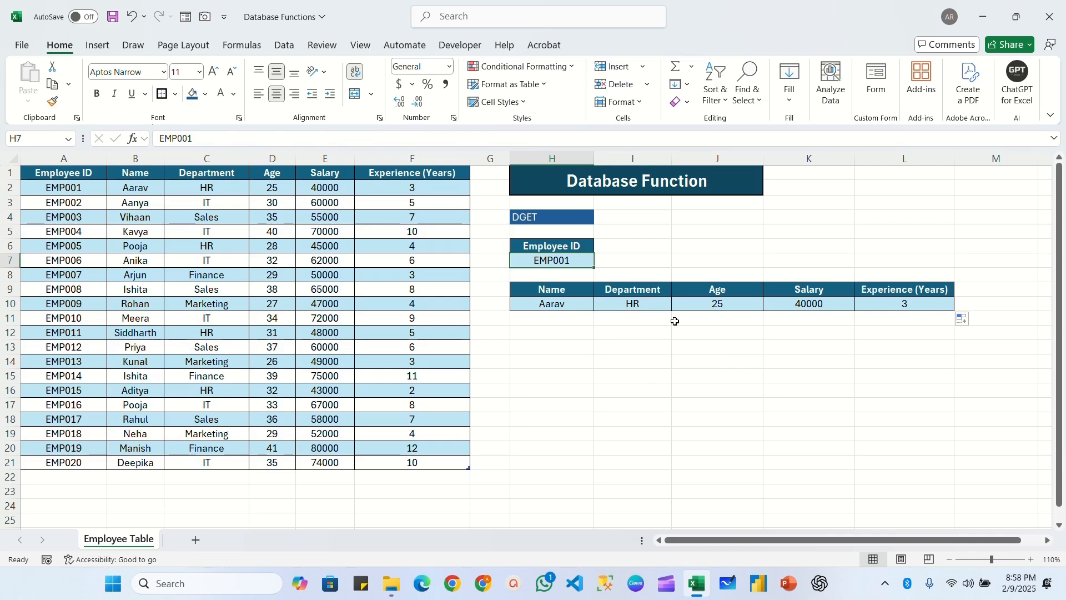
pyautogui.doubleClick(578, 260)
pyautogui.press('BackSpace')
pyautogui.press('BackSpace')
pyautogui.write('11')
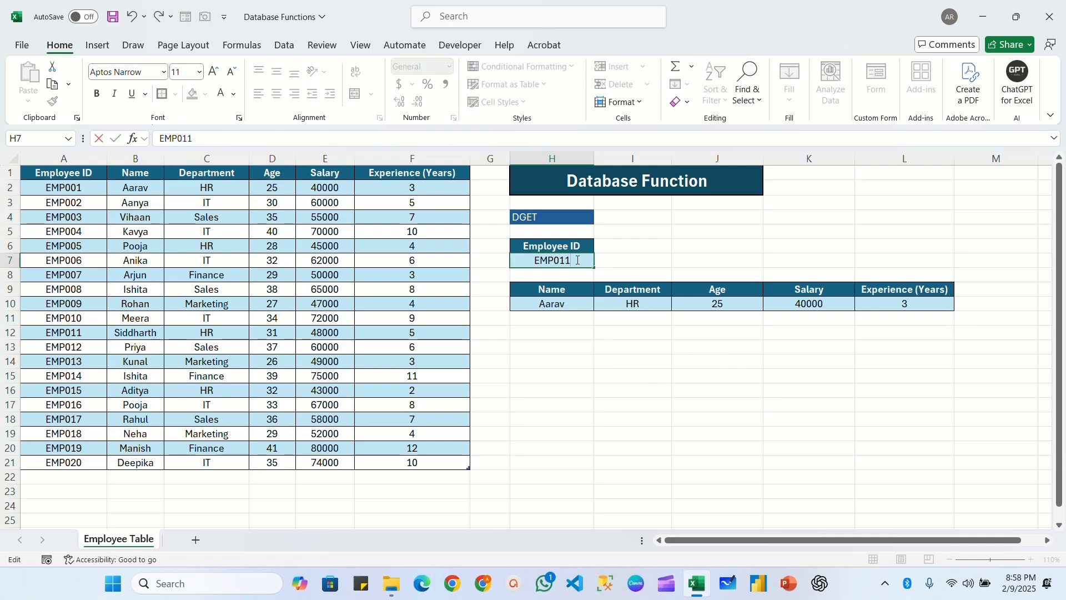
pyautogui.press('Return')
pyautogui.click(552, 303)
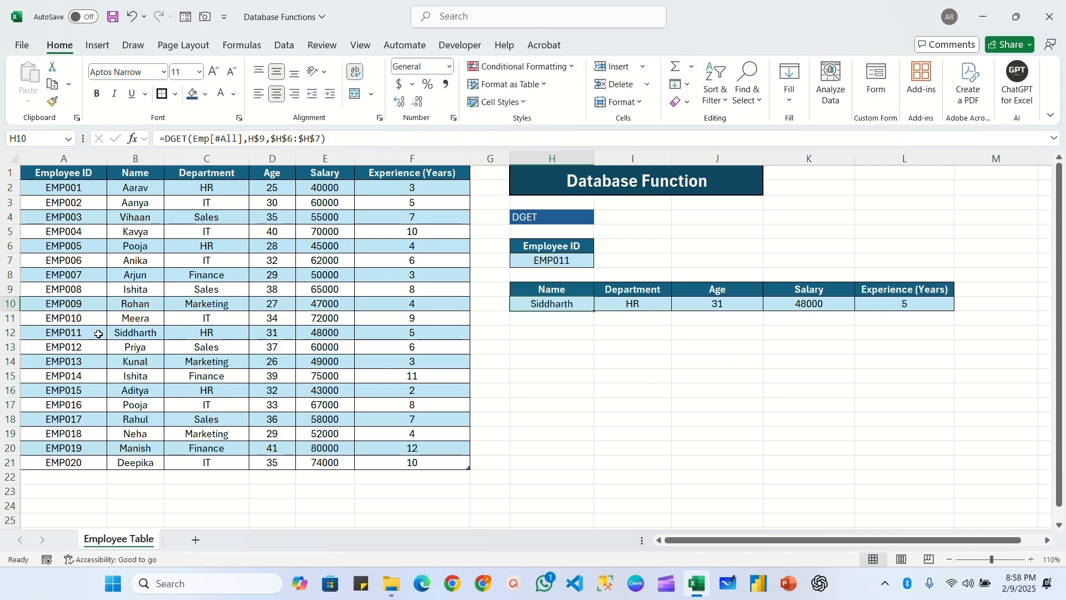
pyautogui.moveTo(61, 335); pyautogui.dragTo(369, 336)
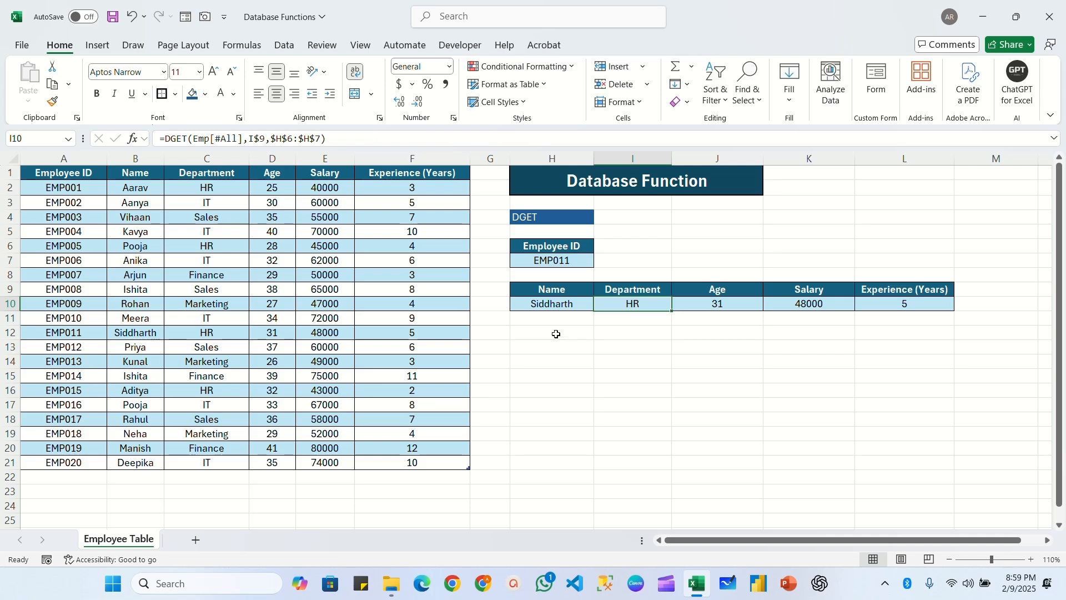
# Copy the Department header with its first value, HR, from C1:C2 to H12:H13.
pyautogui.click(206, 177)
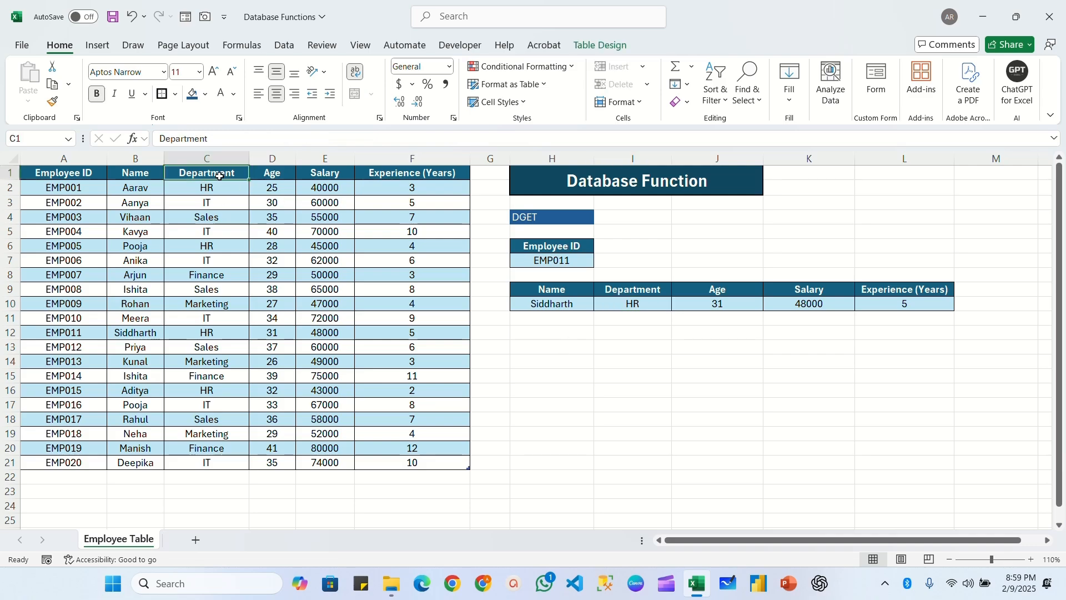
pyautogui.moveTo(219, 175); pyautogui.dragTo(219, 184)
pyautogui.hotkey('ctrl', 'c')
pyautogui.click(552, 333)
pyautogui.hotkey('ctrl', 'v')
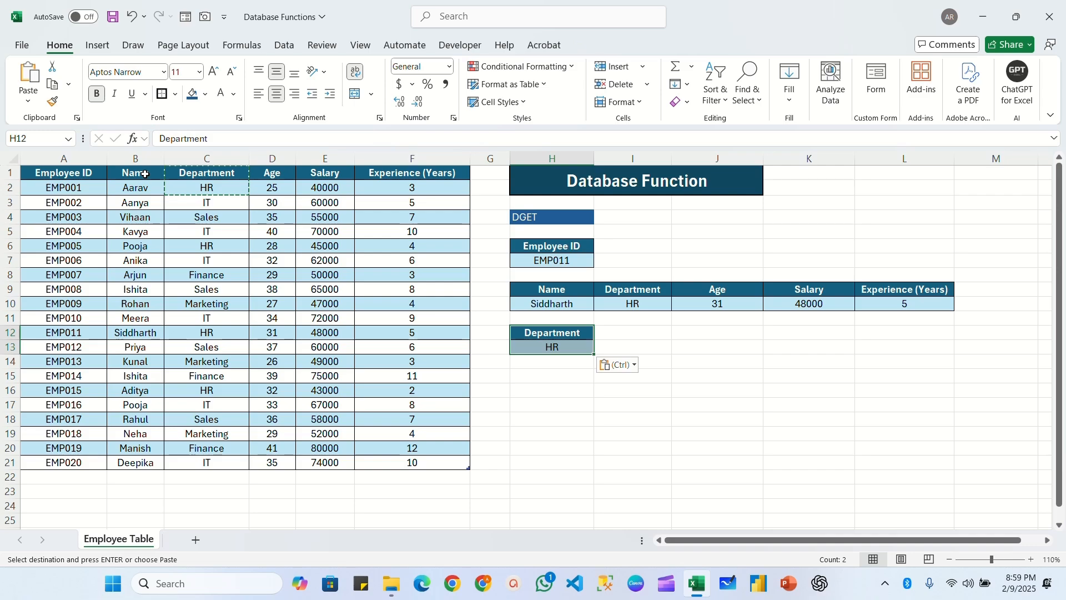
# Copy the Name header with its first value from B1:B2 to I12:I13, beside the Department criterion.
pyautogui.moveTo(143, 174); pyautogui.dragTo(145, 189)
pyautogui.hotkey('ctrl', 'c')
pyautogui.click(633, 332)
pyautogui.hotkey('ctrl', 'v')
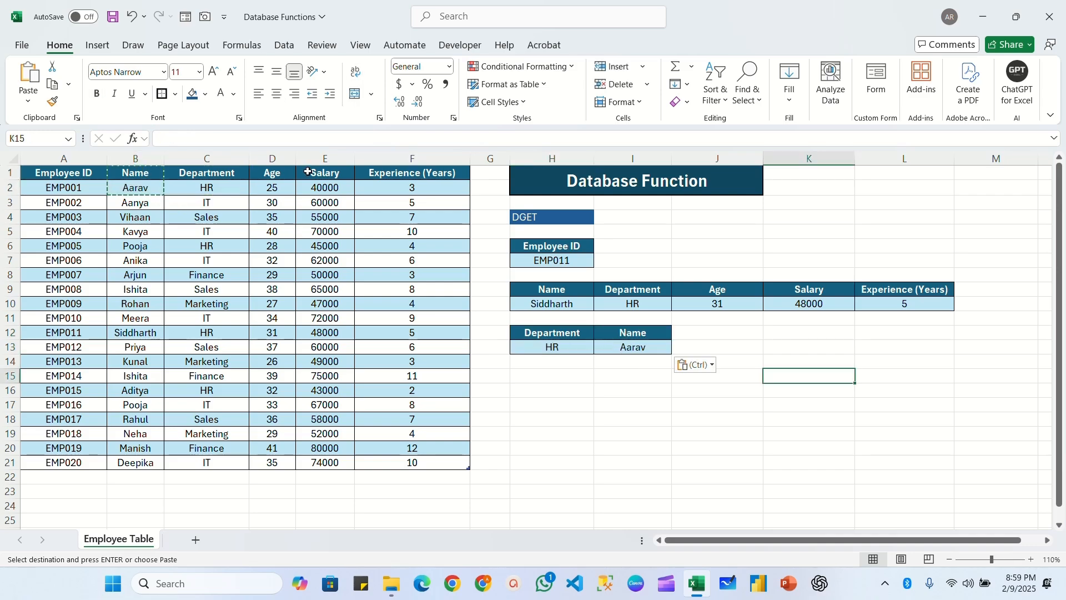
# Copy the Salary and Experience (Years) headers with their first values from E1:F2 to H15:I16, and clear the values in H16:I16.
pyautogui.moveTo(310, 173); pyautogui.dragTo(426, 189)
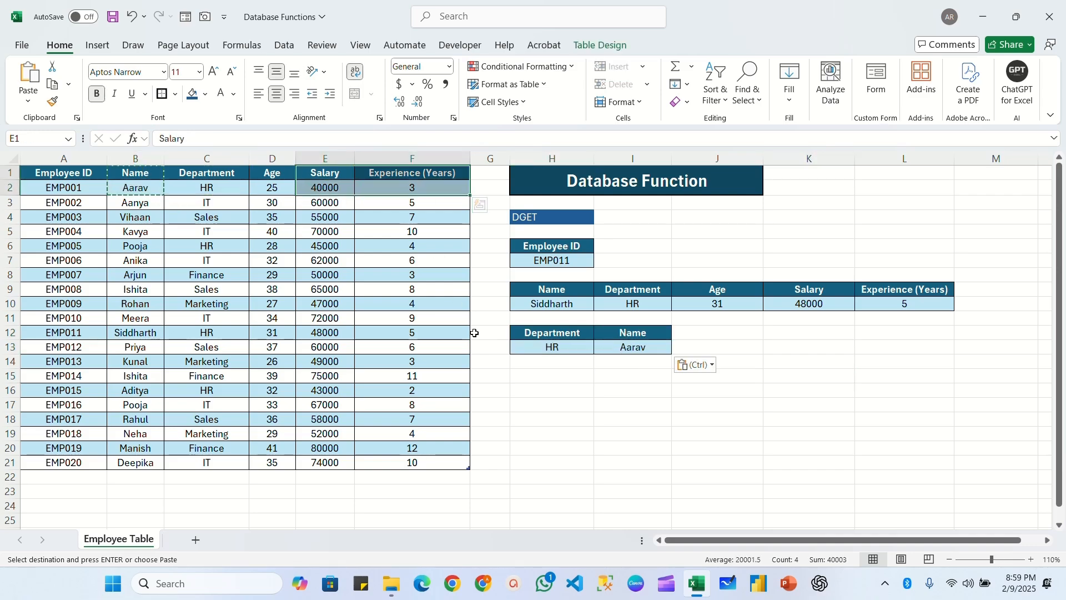
pyautogui.hotkey('ctrl', 'c')
pyautogui.click(588, 376)
pyautogui.hotkey('ctrl', 'v')
pyautogui.moveTo(556, 390); pyautogui.dragTo(631, 393)
pyautogui.press('Delete')
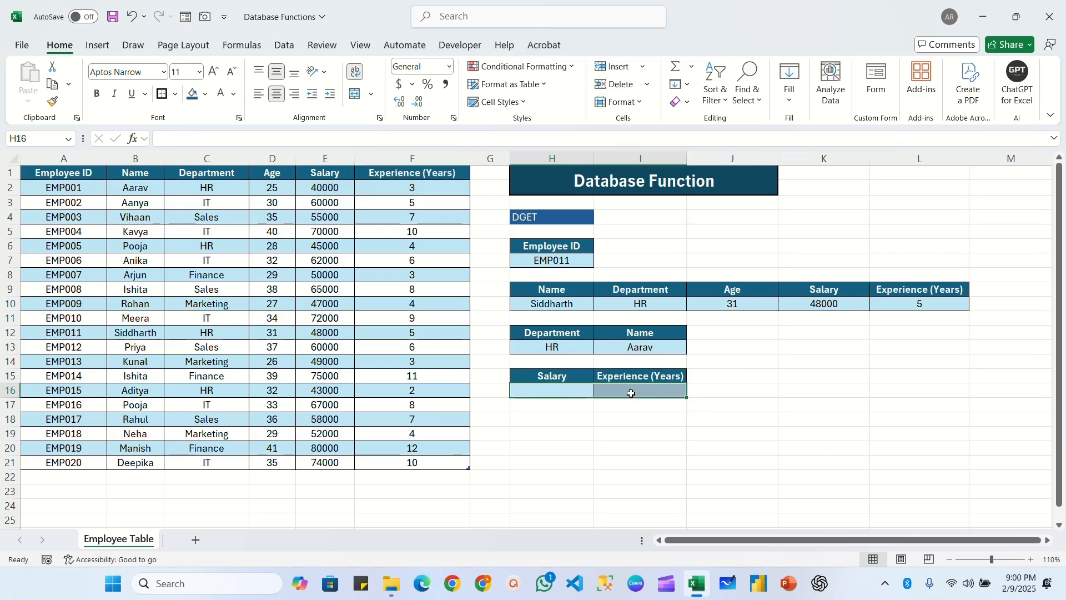
# Start a DGET formula in H16 with the whole Emp table, headers included, as the database: Emp[#All].
pyautogui.click(560, 347)
pyautogui.click(568, 392)
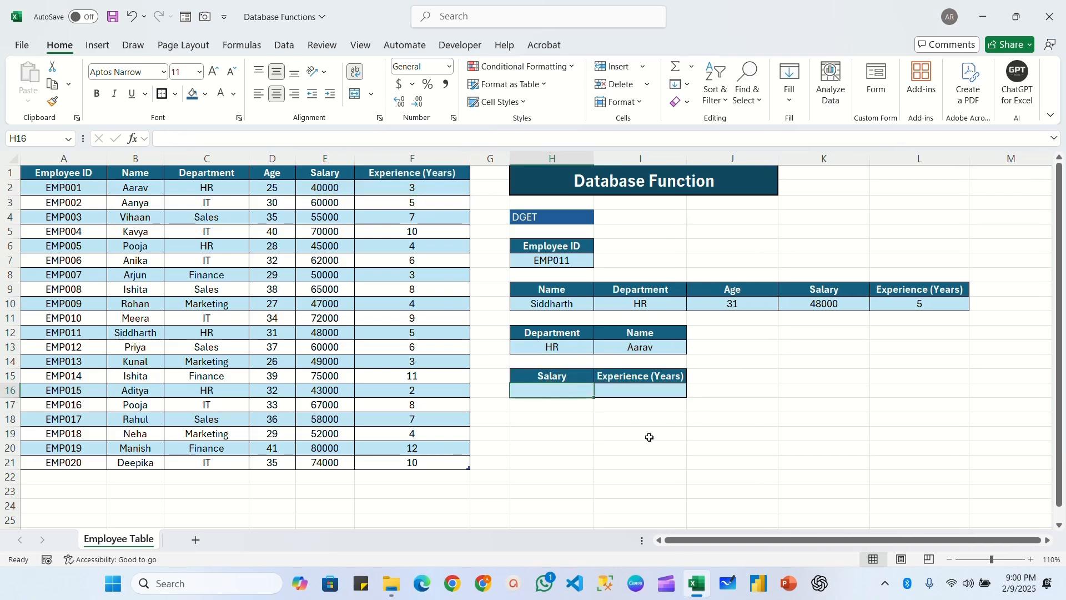
pyautogui.write('=dge')
pyautogui.press('Tab')
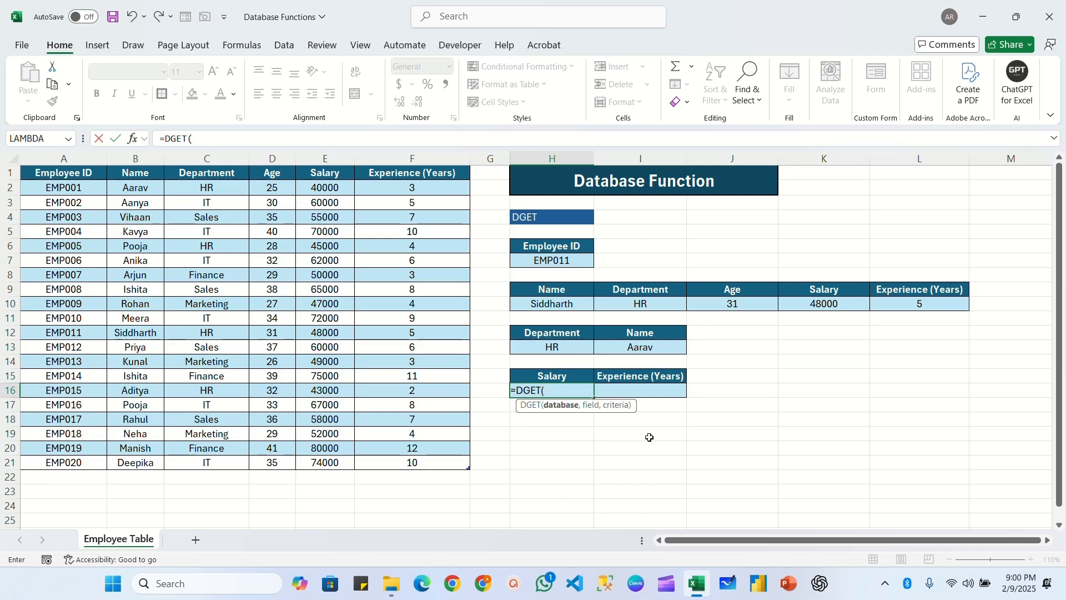
pyautogui.write('Emp')
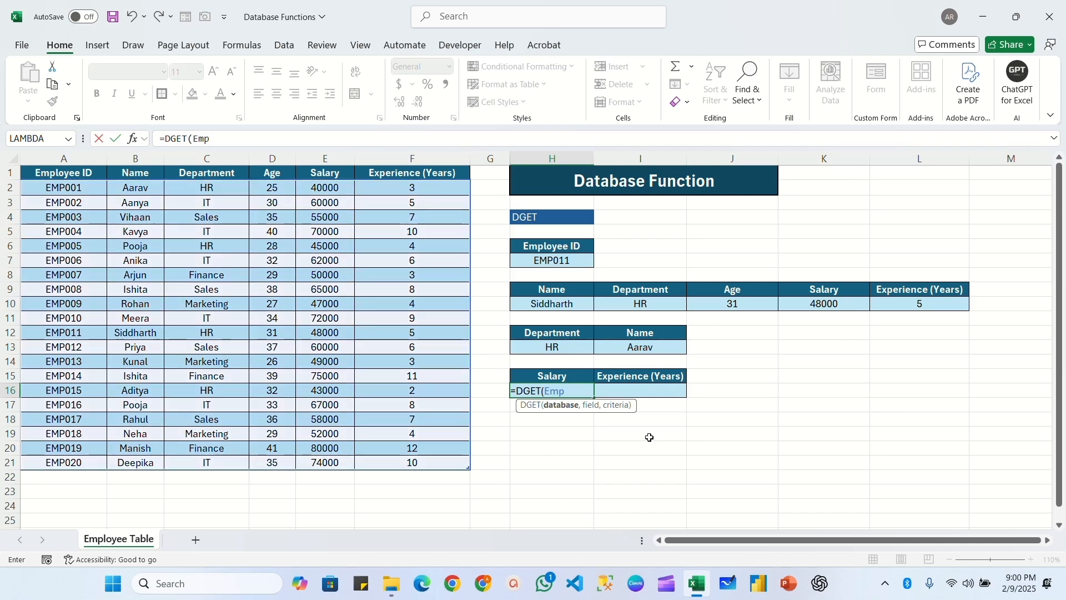
pyautogui.write('[')
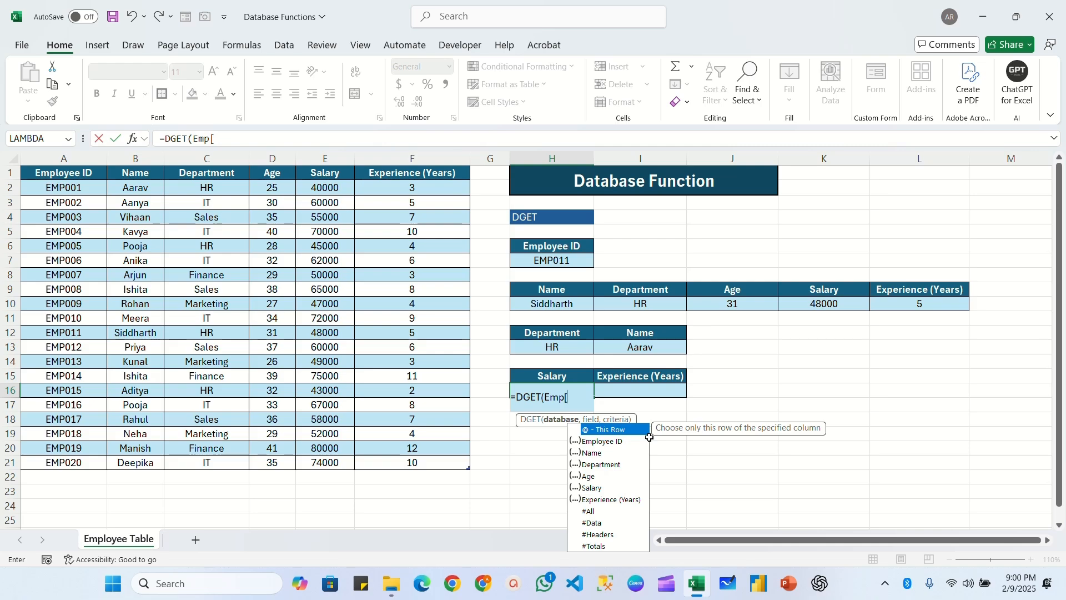
pyautogui.write('#')
pyautogui.doubleClick(598, 418)
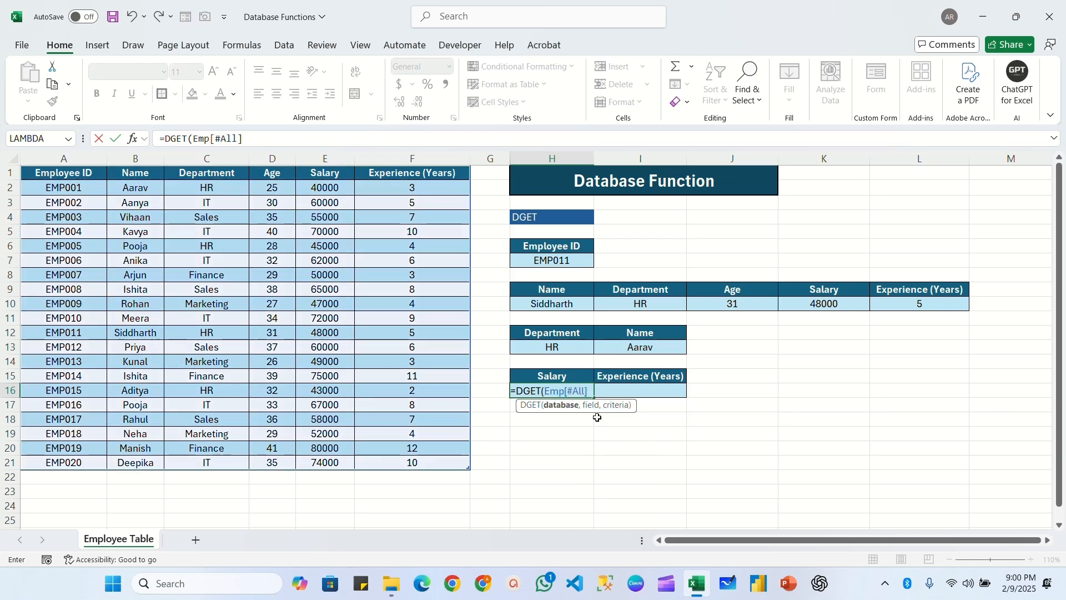
# Complete the H16 DGET formula with H$15 as the field and $H$12:$I$13 as the criteria range.
pyautogui.write(',')
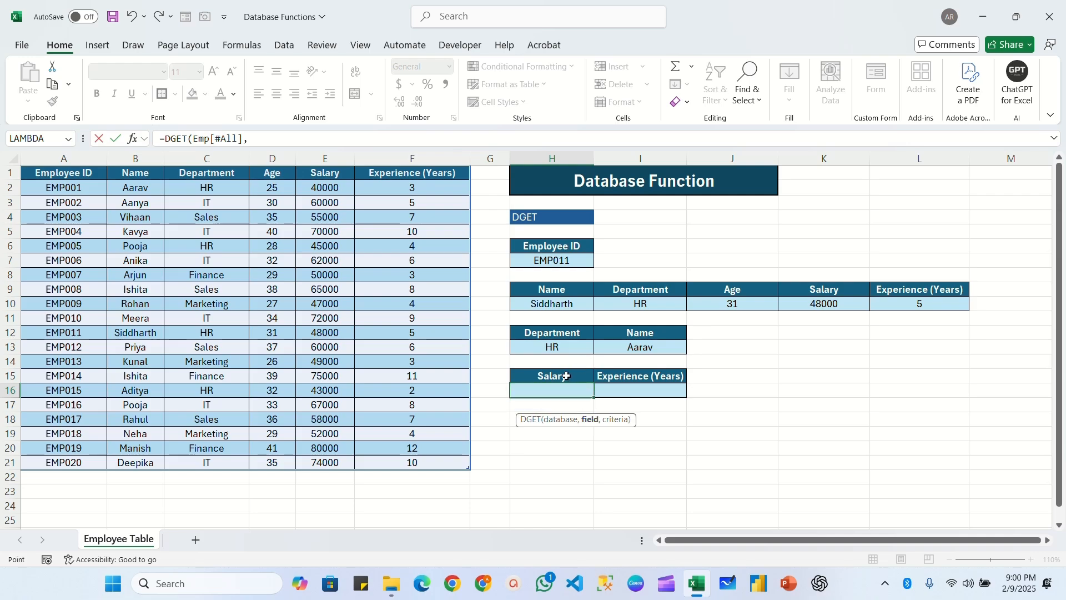
pyautogui.click(568, 375)
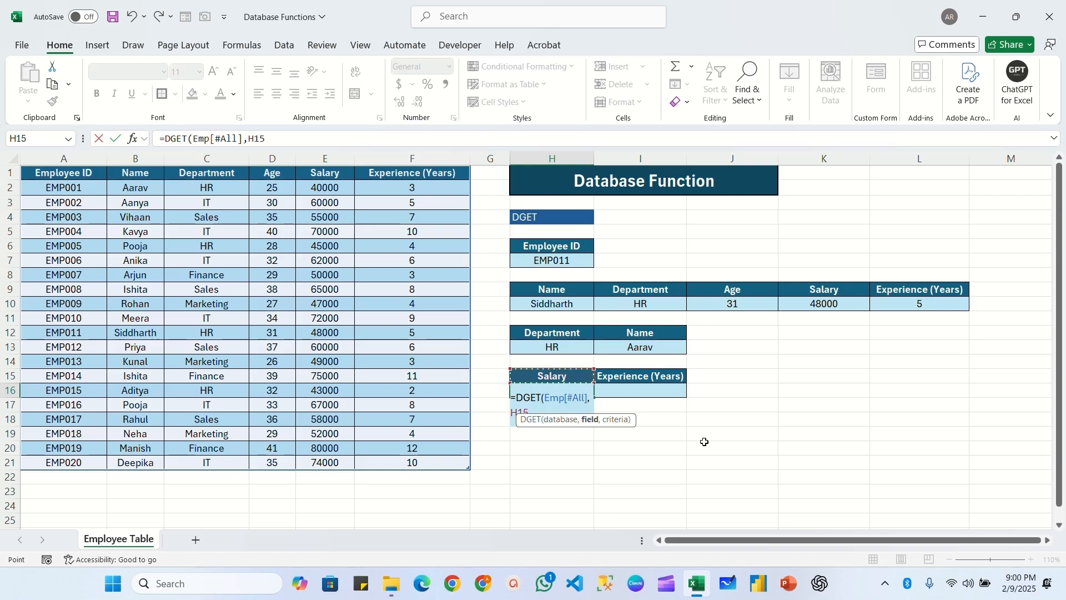
pyautogui.press('F4')
pyautogui.press('F4')
pyautogui.write(',')
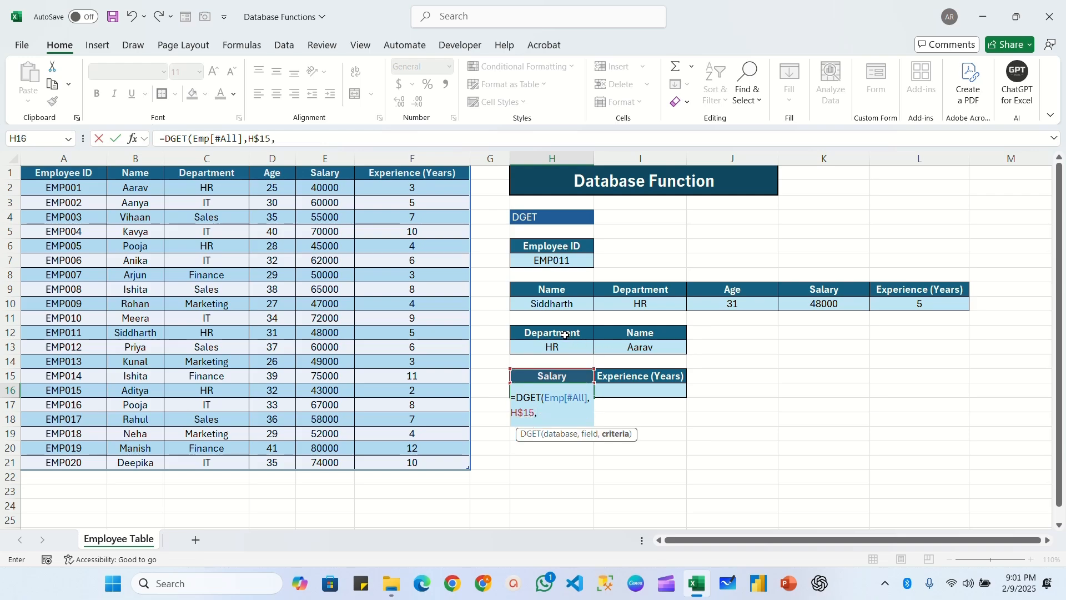
pyautogui.moveTo(558, 331); pyautogui.dragTo(639, 348)
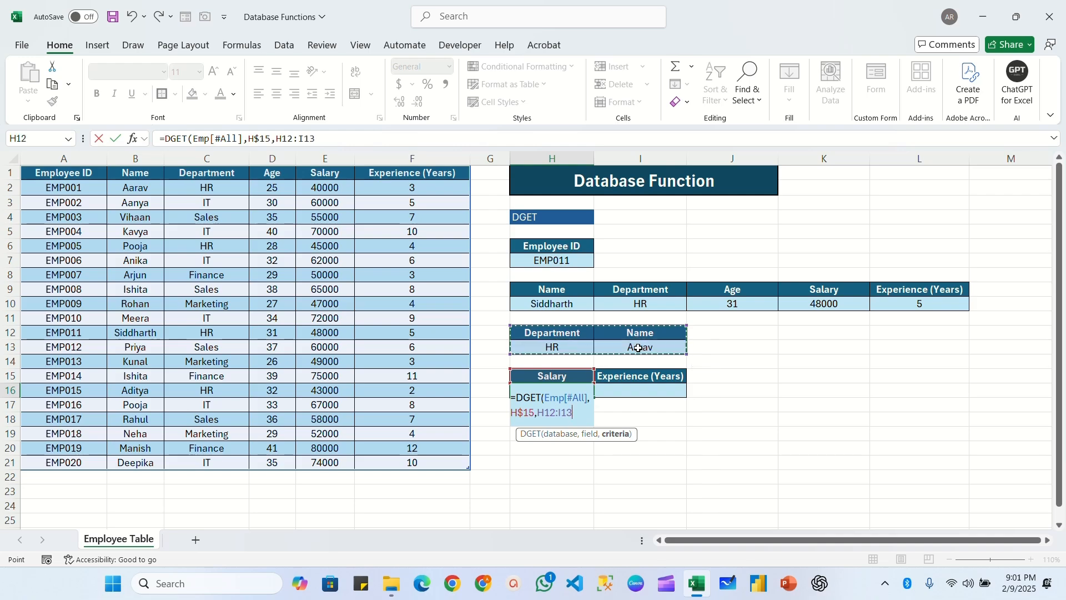
pyautogui.press('F4')
pyautogui.write(')')
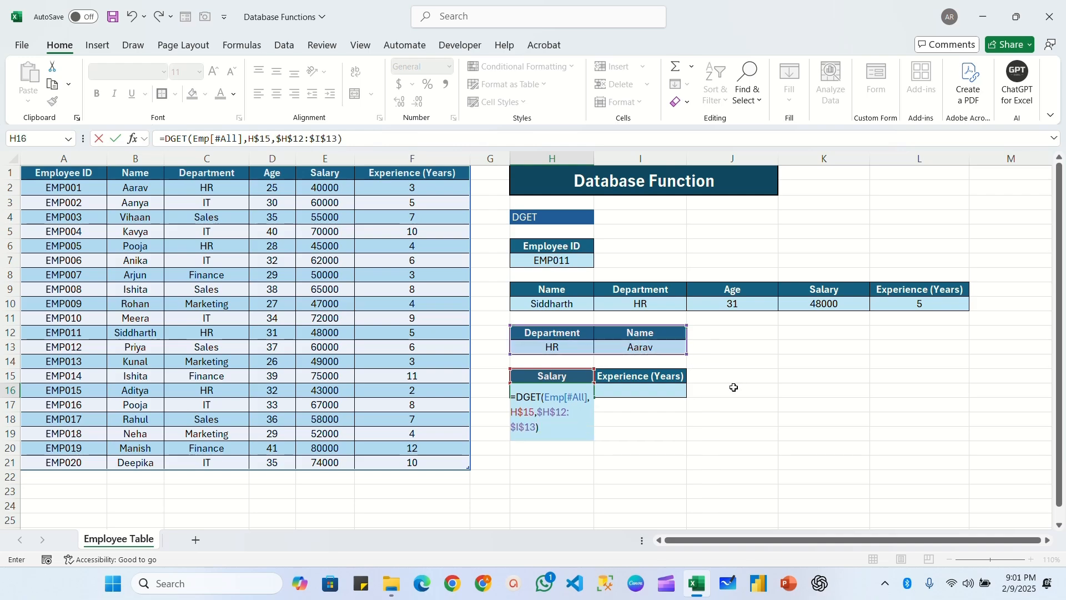
pyautogui.press('Return')
# Compare the Department and Name criteria and the Salary result in H16 with row 2 of the employee table.
pyautogui.click(571, 333)
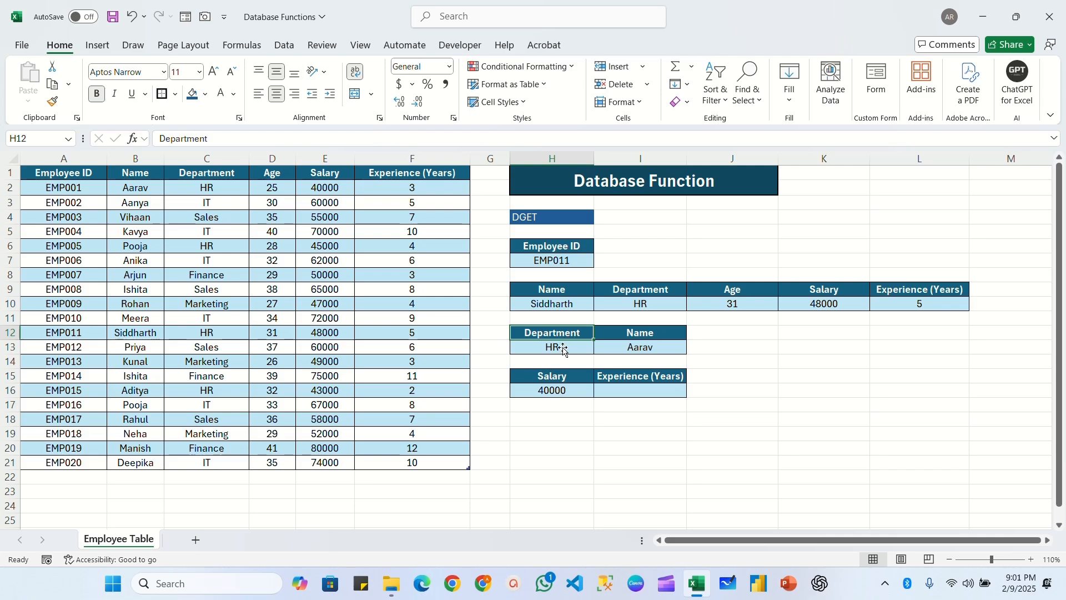
pyautogui.click(573, 347)
pyautogui.click(635, 335)
pyautogui.click(636, 348)
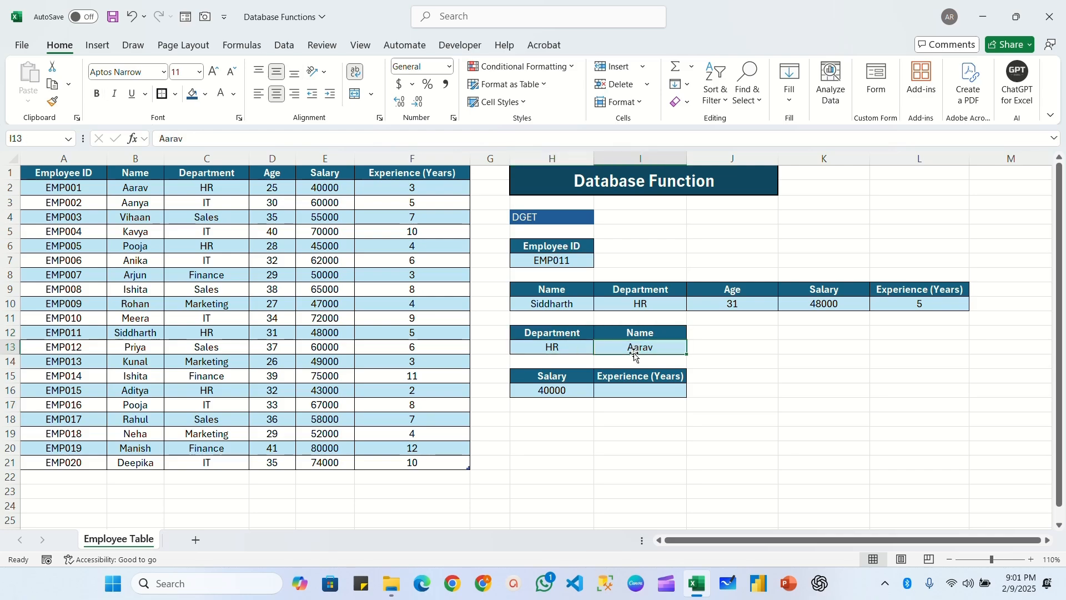
pyautogui.click(548, 390)
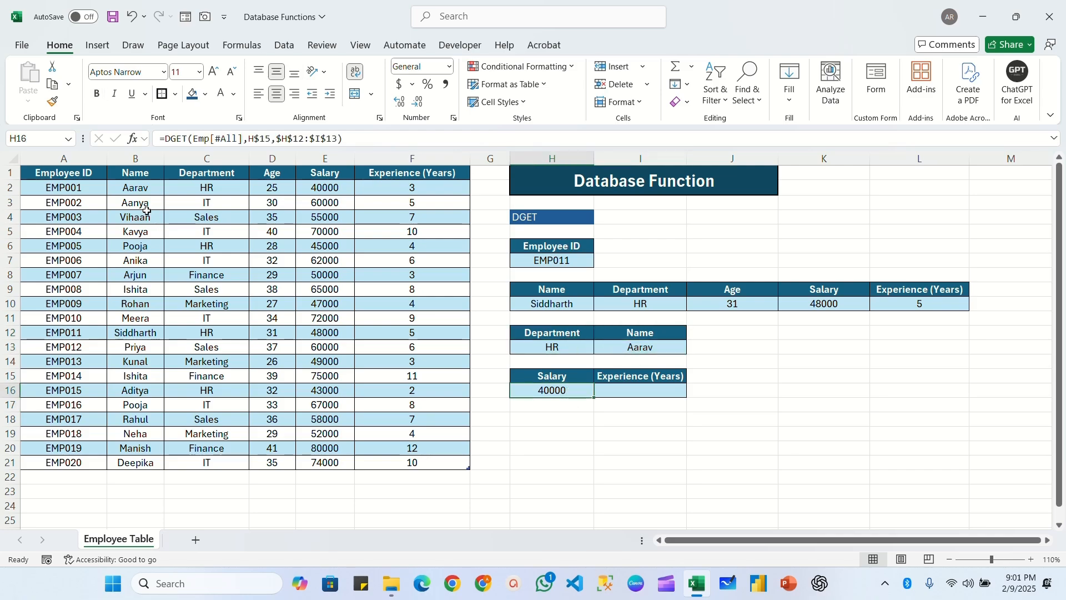
pyautogui.click(208, 192)
pyautogui.click(147, 189)
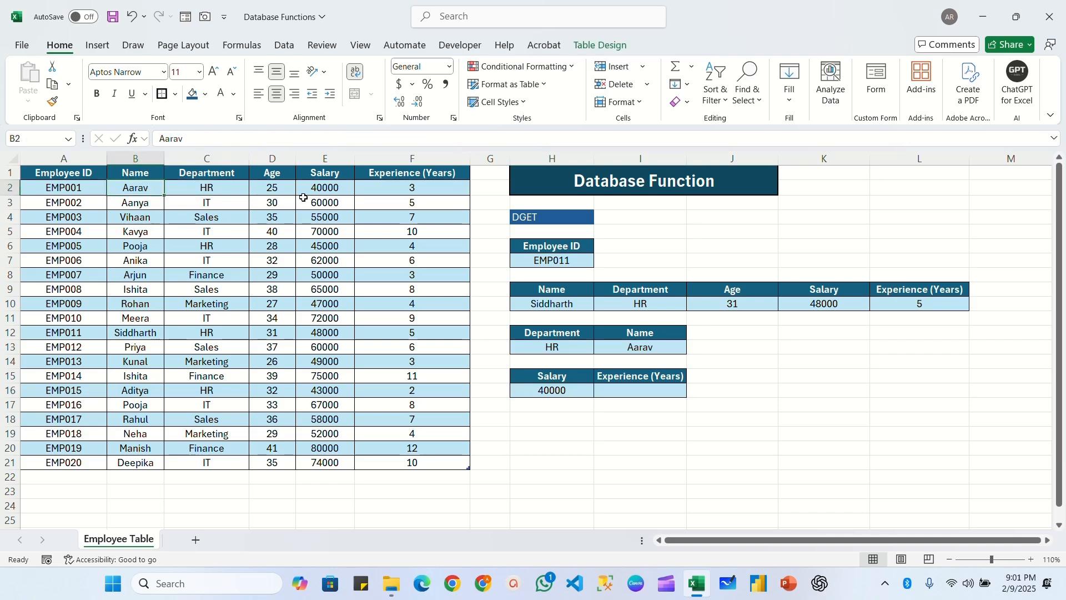
pyautogui.click(318, 190)
# Fill the DGET formula from H16 across to I16 and compare the Experience (Years) result with F2.
pyautogui.click(549, 390)
pyautogui.moveTo(593, 397); pyautogui.dragTo(684, 397)
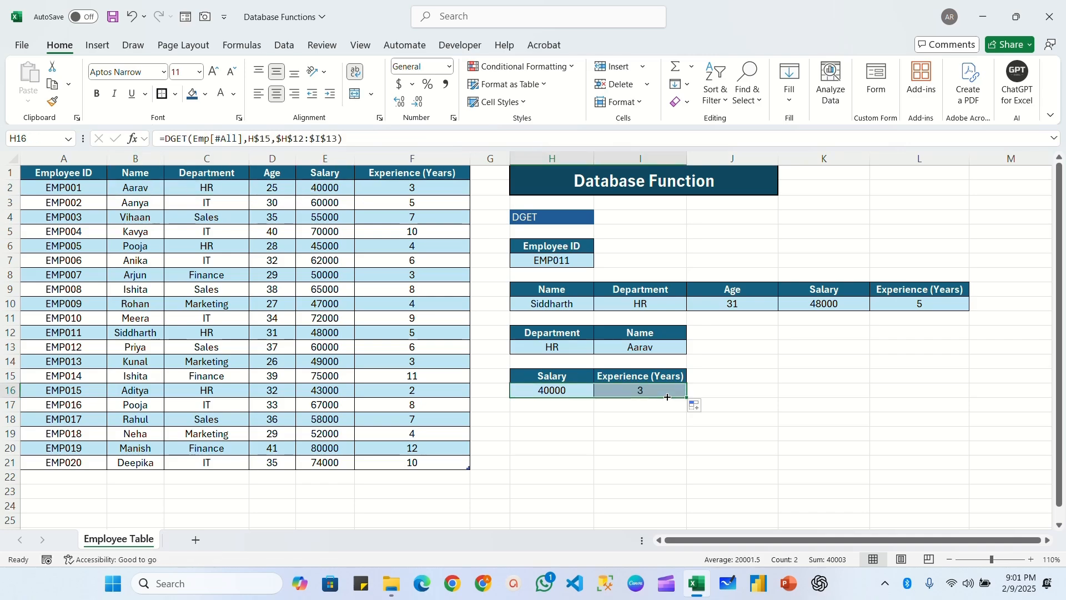
pyautogui.click(639, 390)
pyautogui.click(413, 192)
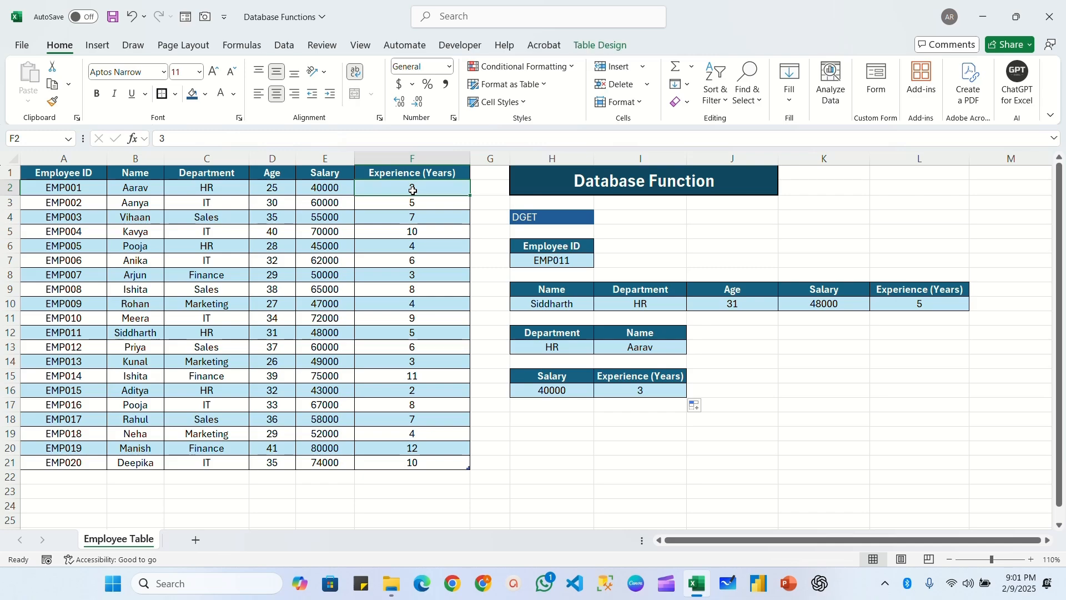
# Examine the Name and Department entries in table rows 6 and 17, which share the same name.
pyautogui.click(578, 348)
pyautogui.click(141, 204)
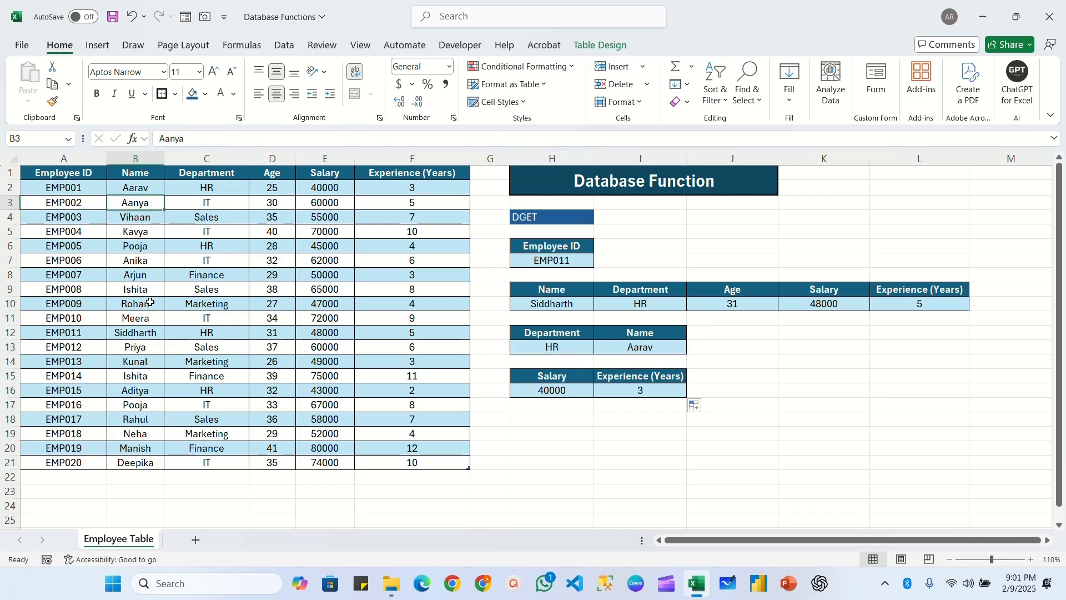
pyautogui.moveTo(139, 246); pyautogui.dragTo(208, 245)
pyautogui.click(149, 406)
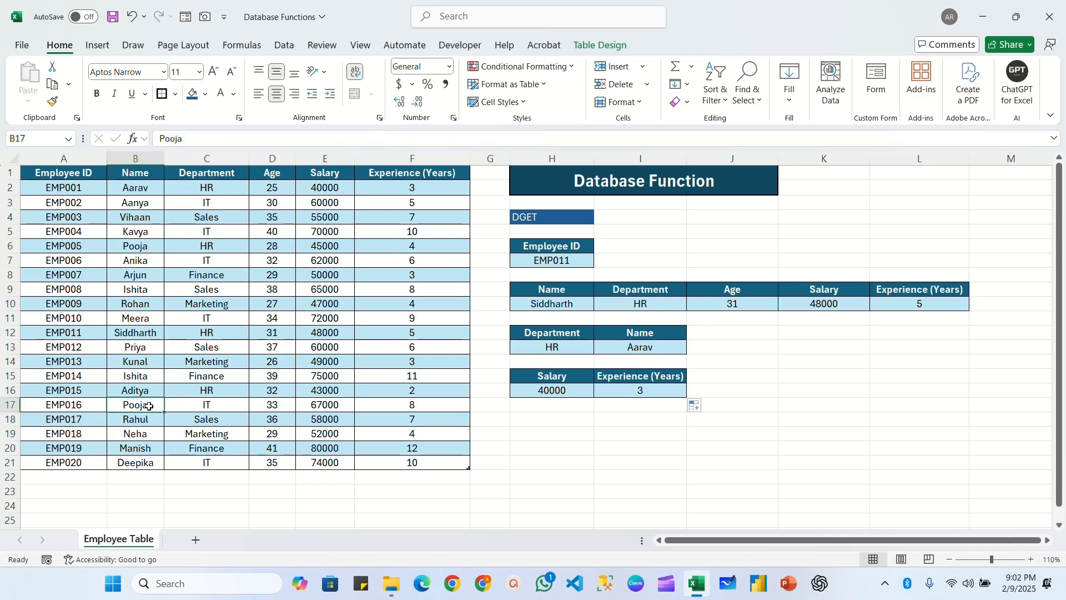
pyautogui.moveTo(149, 406); pyautogui.dragTo(208, 410)
# Set the Department criterion in H13 to IT and the Name criterion in I13 to the name listed in B17.
pyautogui.click(559, 351)
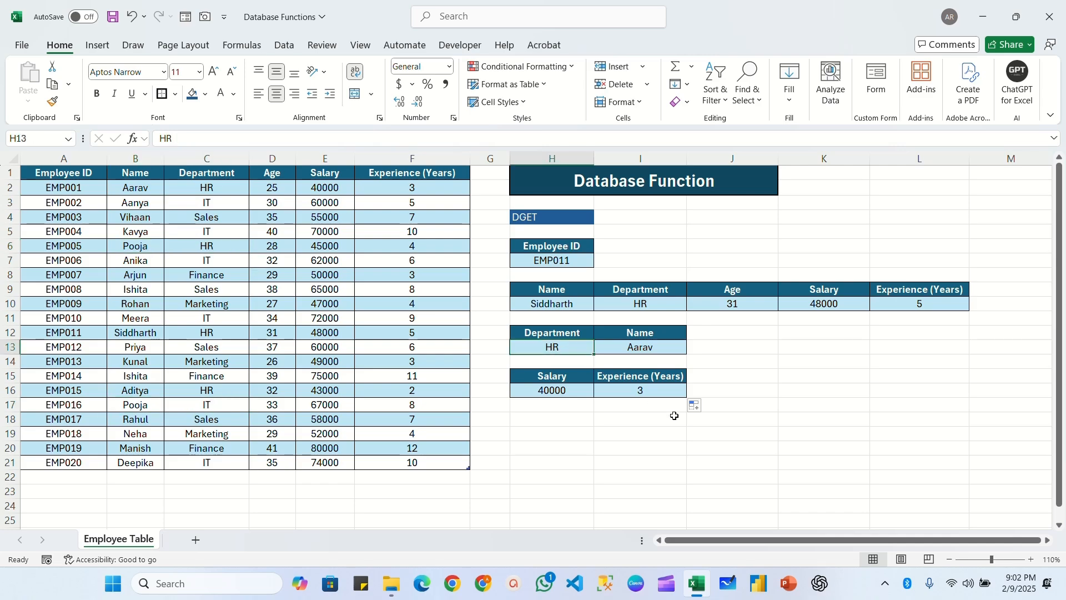
pyautogui.write('IT')
pyautogui.press('Tab')
pyautogui.write('Pooja')
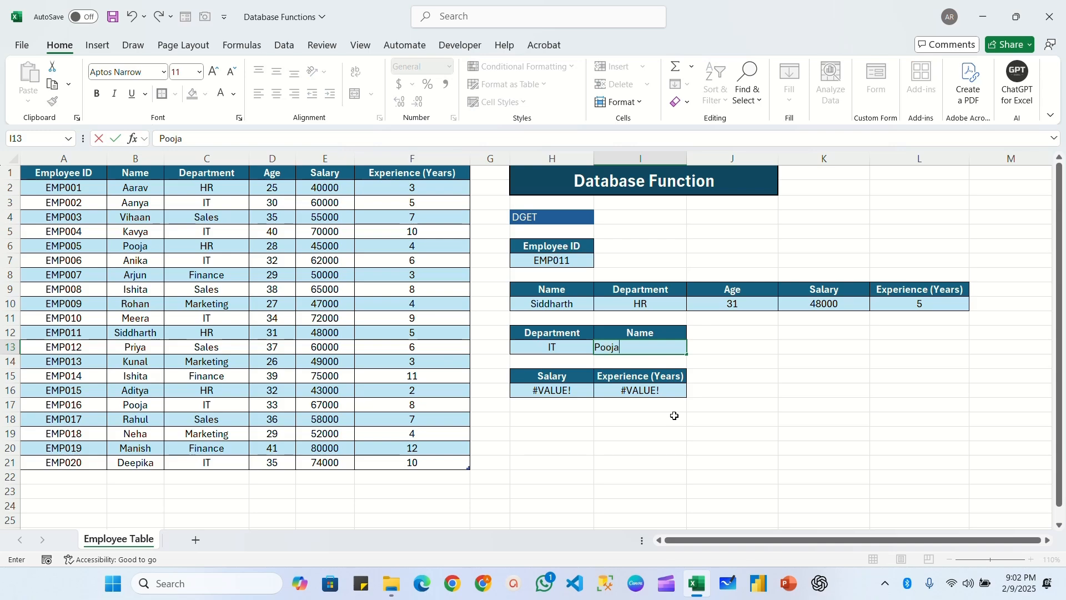
pyautogui.click(578, 350)
pyautogui.moveTo(575, 351); pyautogui.dragTo(595, 347)
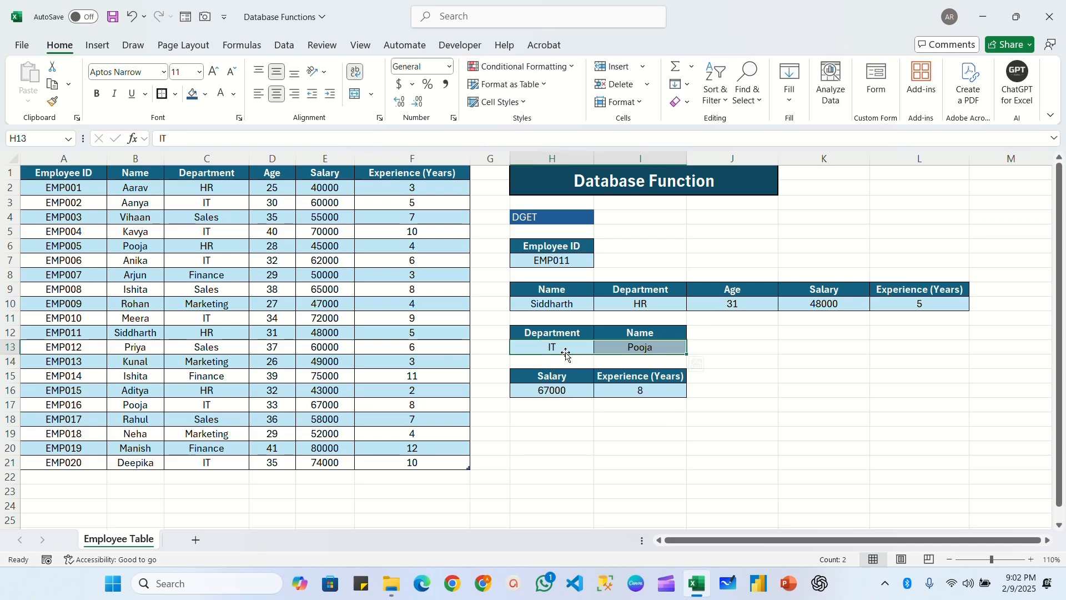
# Compare the Salary and Experience (Years) results with the matching values in table row 17.
pyautogui.click(592, 348)
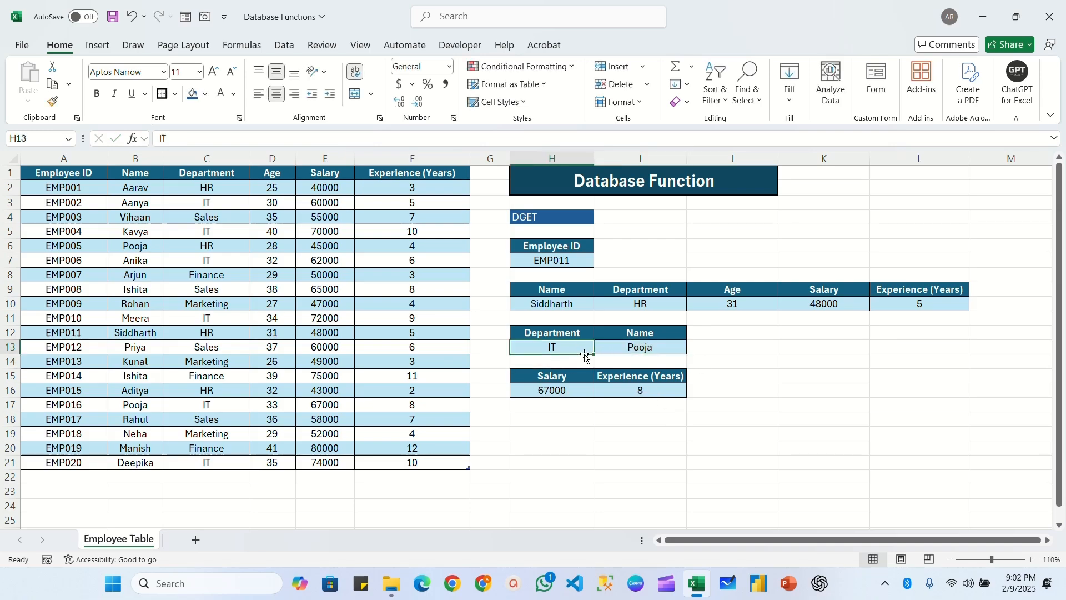
pyautogui.click(166, 405)
pyautogui.click(149, 405)
pyautogui.click(328, 406)
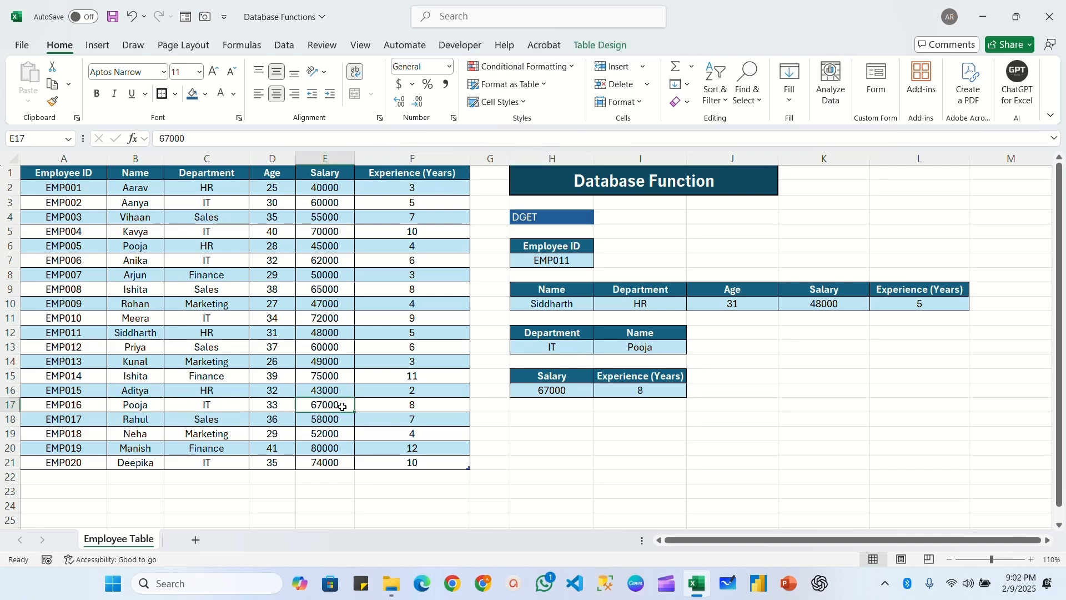
pyautogui.click(417, 411)
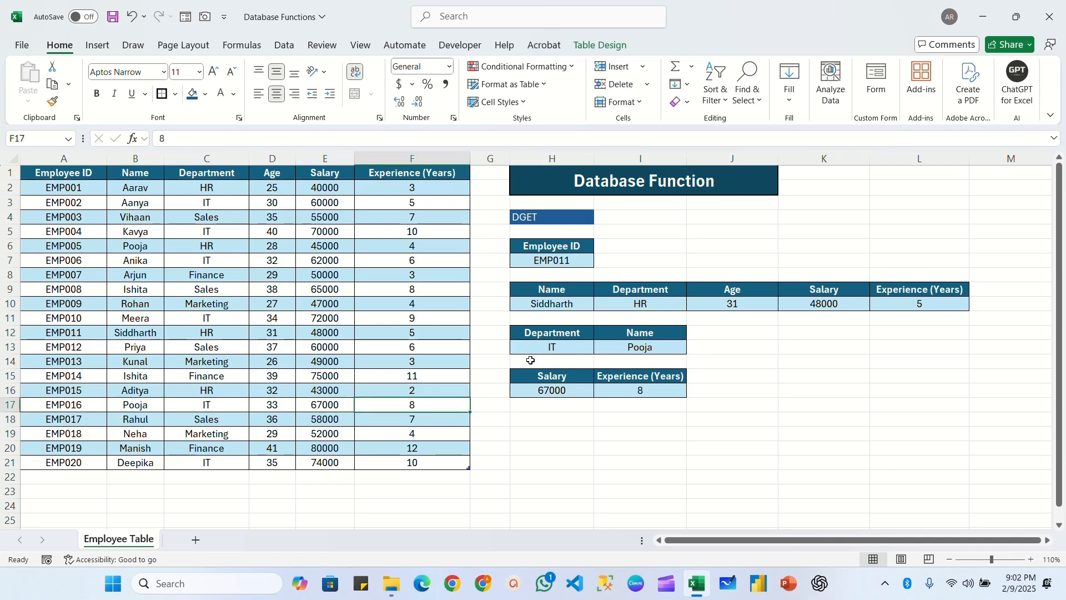
# Change the Department criterion in H13 to HR and compare the results with table row 6.
pyautogui.click(556, 347)
pyautogui.write('HR')
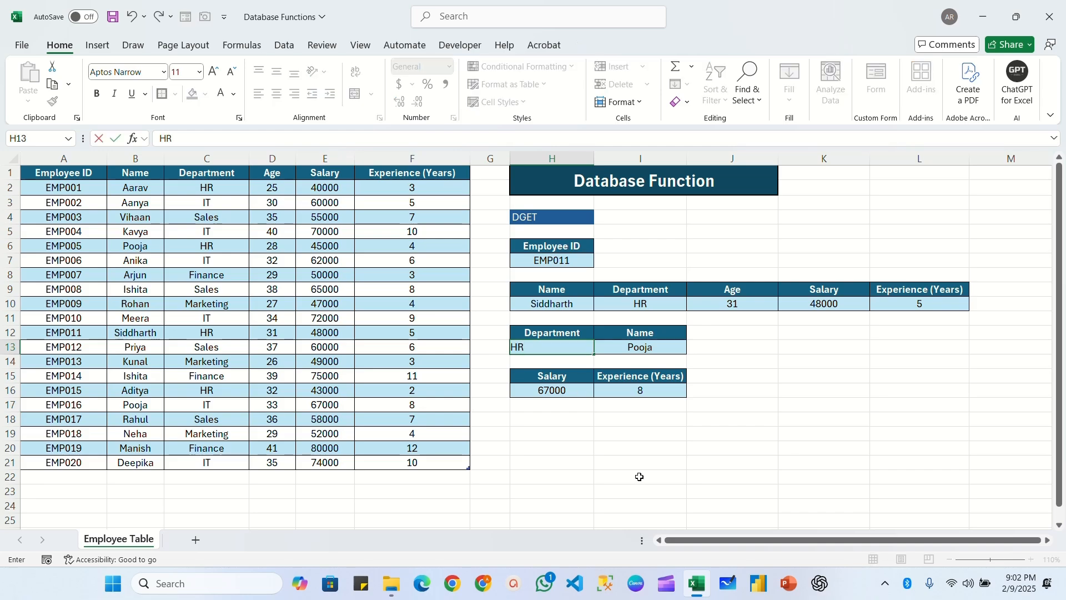
pyautogui.press('Return')
pyautogui.click(557, 349)
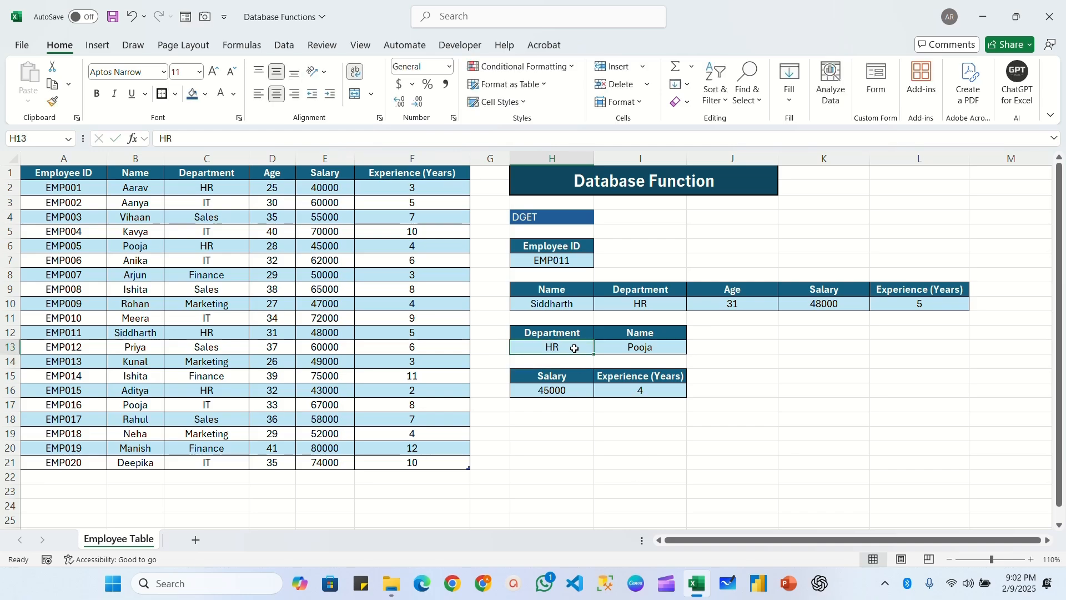
pyautogui.click(633, 347)
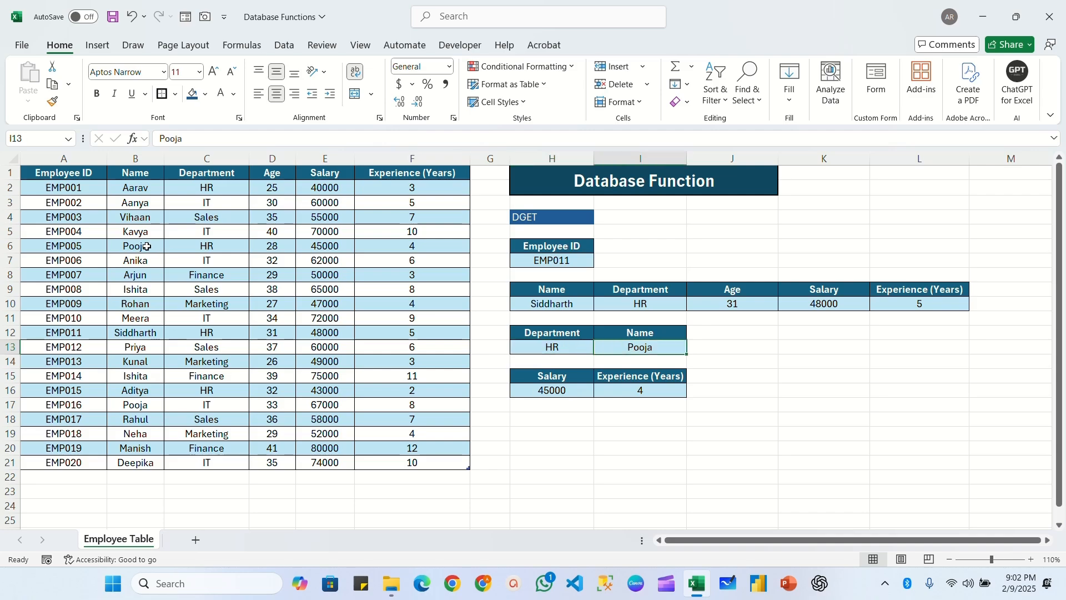
pyautogui.moveTo(149, 246); pyautogui.dragTo(200, 246)
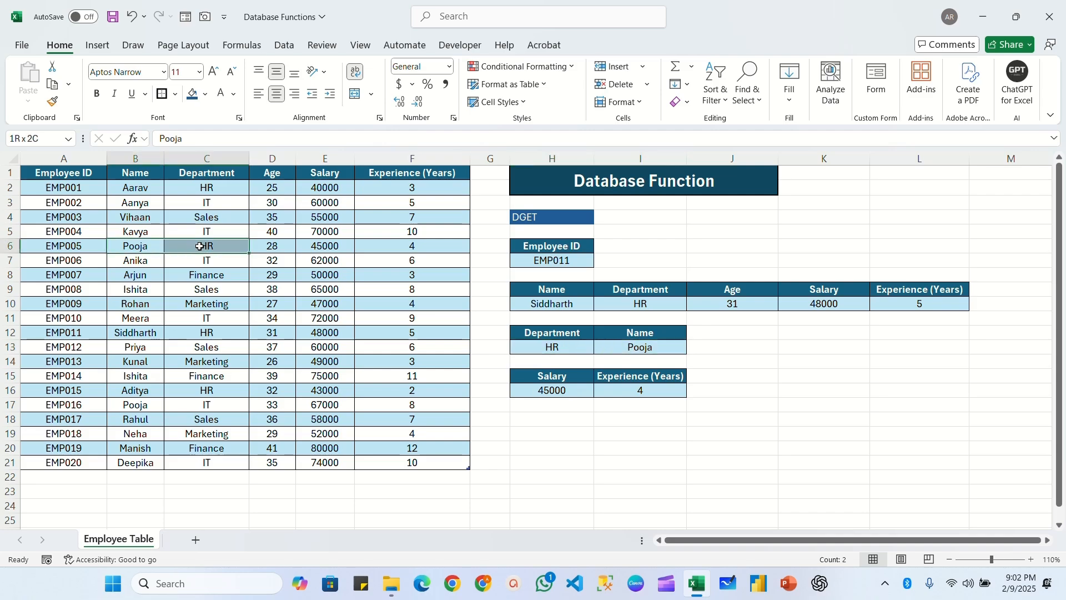
pyautogui.click(331, 248)
pyautogui.click(423, 248)
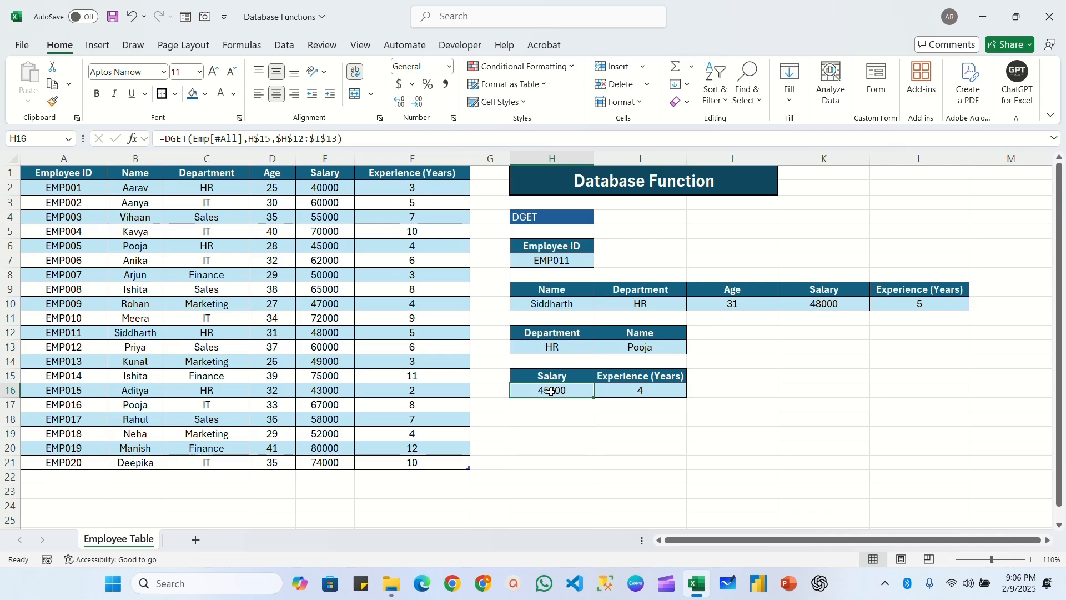
# Change the Department criterion in H13 to Sales and check the results in H16 and I16.
pyautogui.click(571, 348)
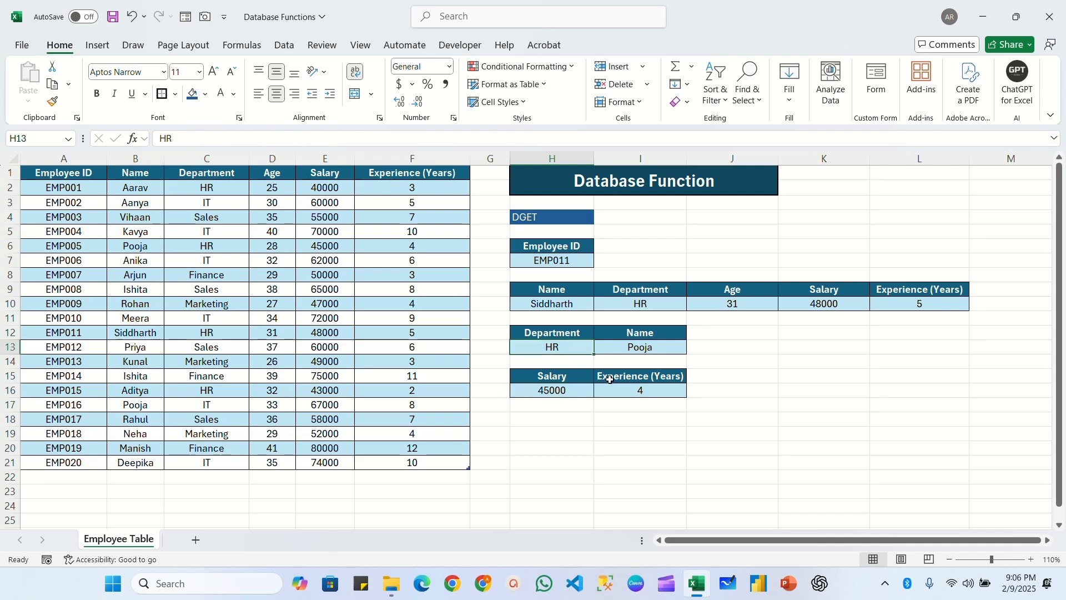
pyautogui.write('Sales')
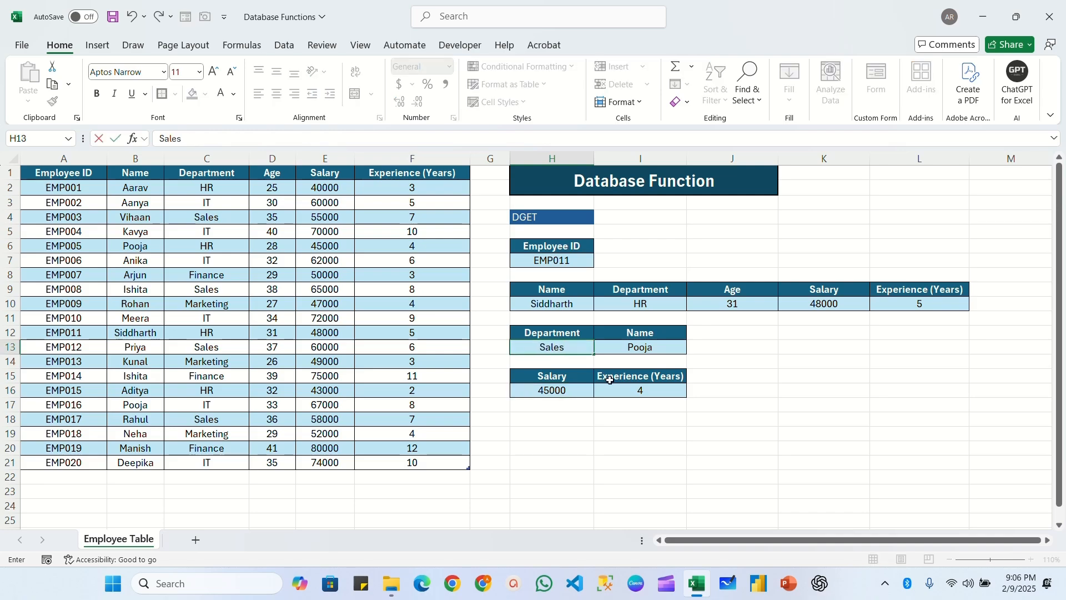
pyautogui.press('Return')
pyautogui.click(564, 394)
pyautogui.click(619, 392)
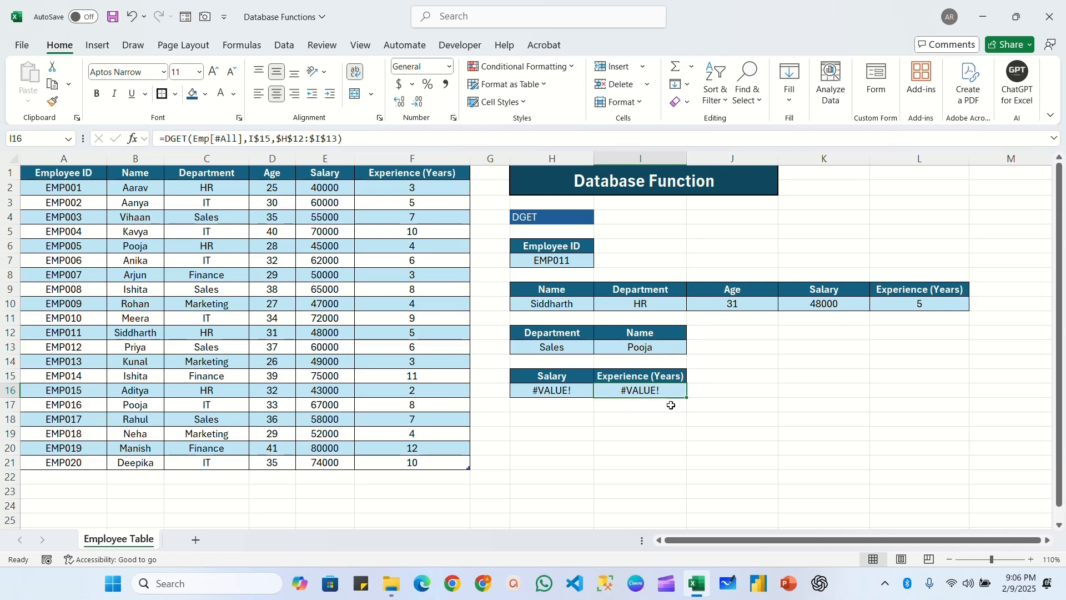
# Wrap the DGET formula in H16 in IFERROR with "Not Available" as the fallback text and fill it across to I16.
pyautogui.click(554, 391)
pyautogui.doubleClick(554, 391)
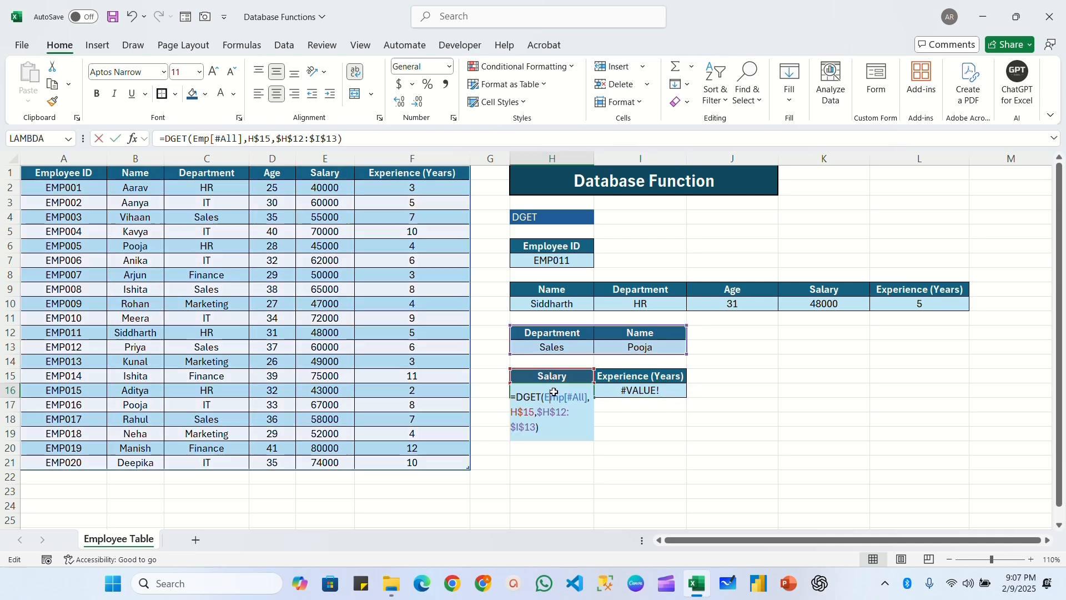
pyautogui.write('IFERROR(')
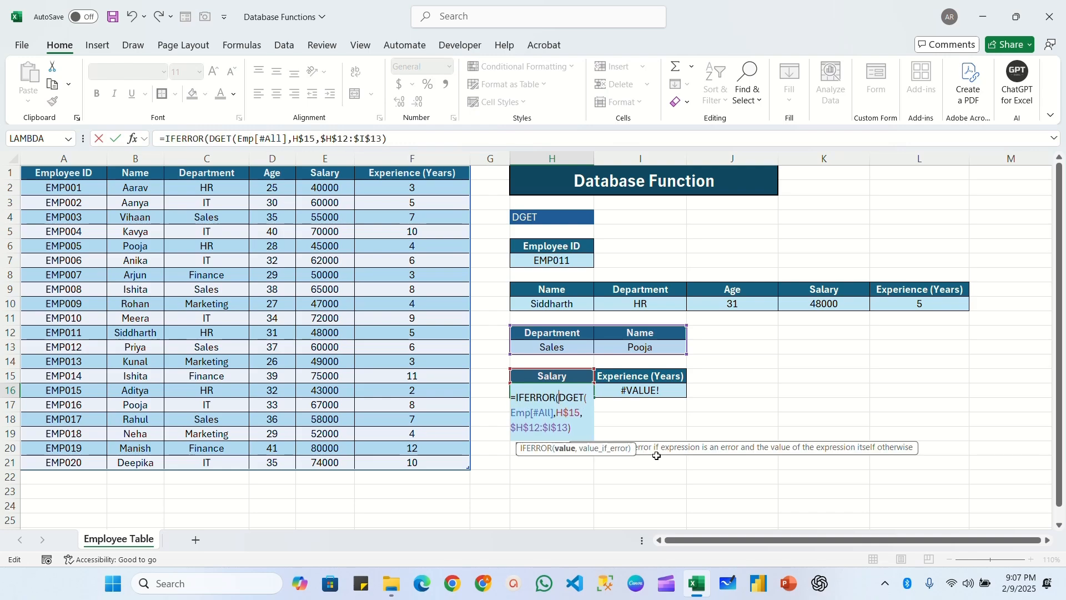
pyautogui.click(575, 427)
pyautogui.write(',"')
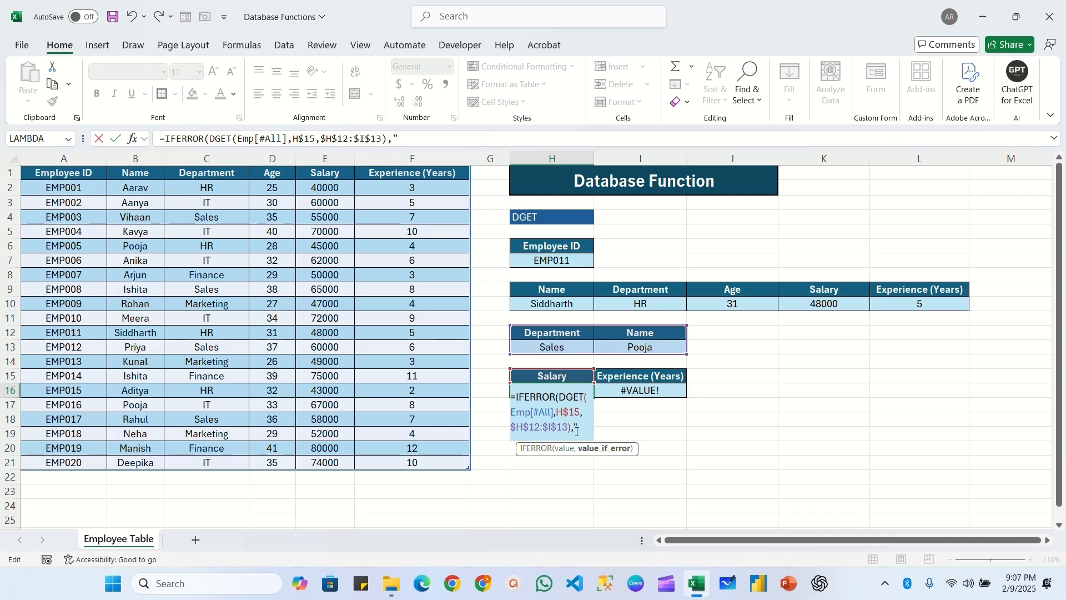
pyautogui.write('Not A vailable")')
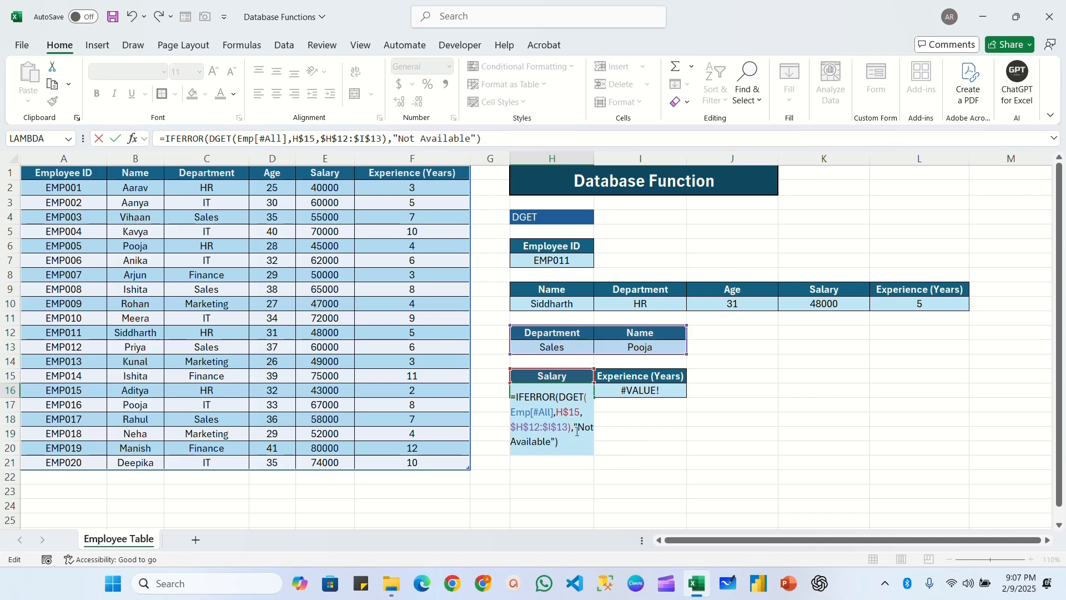
pyautogui.hotkey('ctrl', 'Return')
pyautogui.moveTo(594, 397); pyautogui.dragTo(665, 399)
# Keep the Department criterion at Sales and change the Name criterion in I13 to the name listed in B9.
pyautogui.click(569, 348)
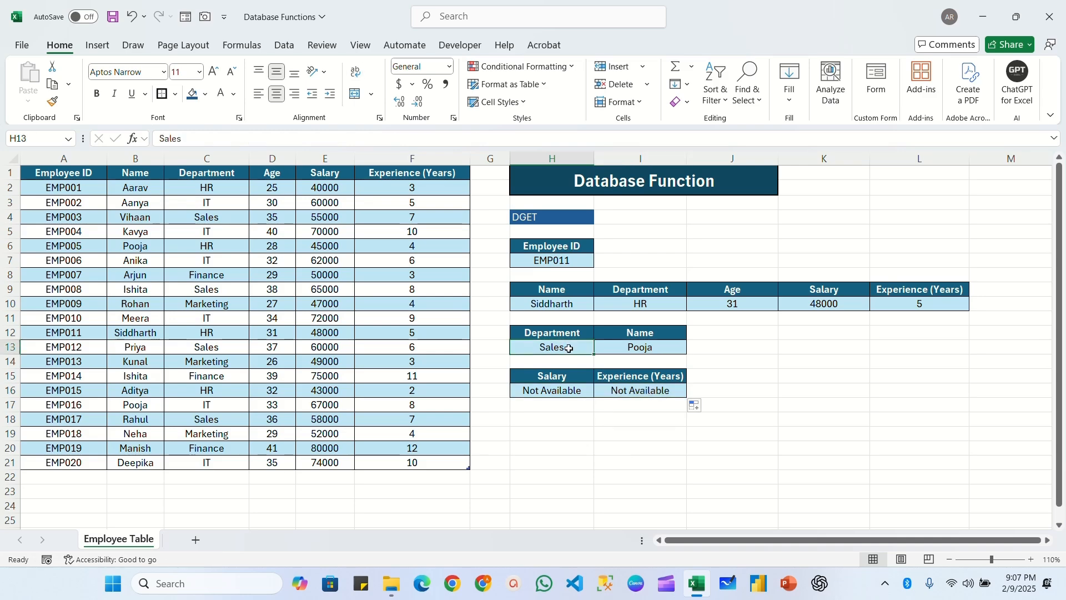
pyautogui.click(627, 348)
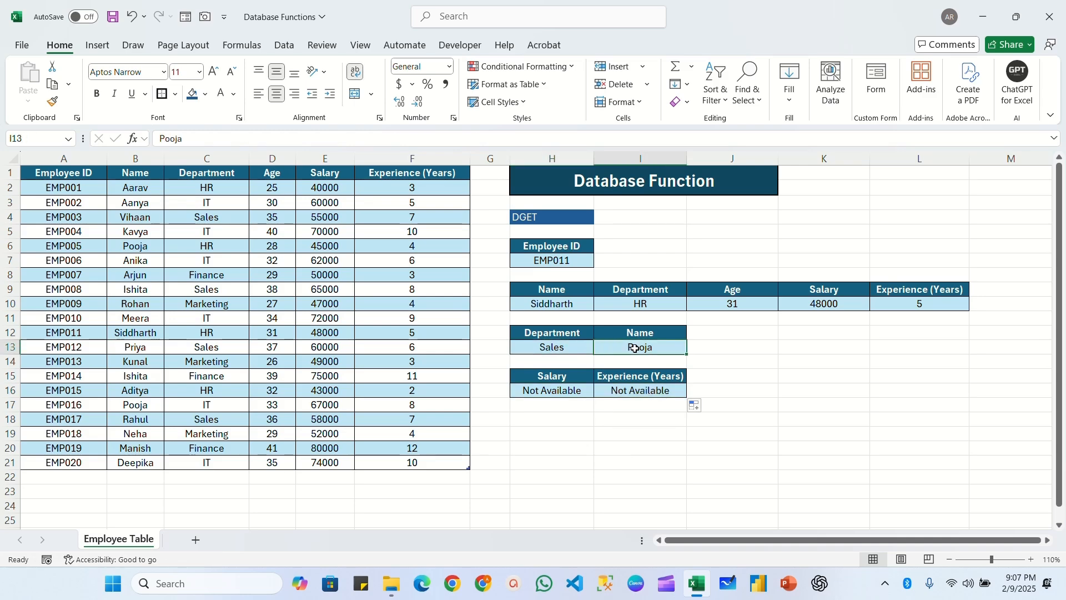
pyautogui.click(564, 349)
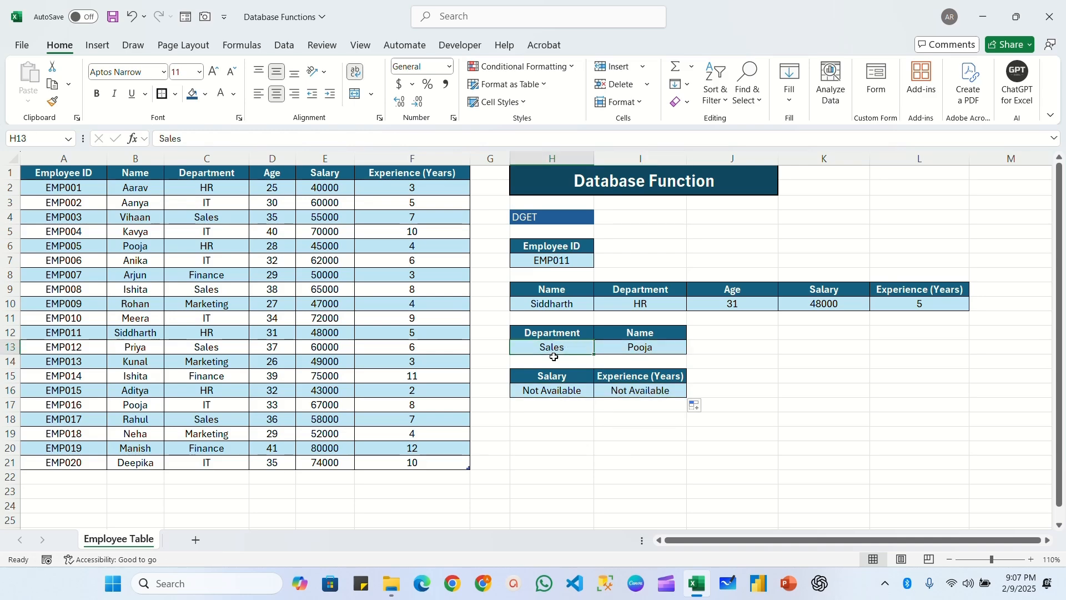
pyautogui.click(636, 349)
pyautogui.write('Ishita')
pyautogui.press('Return')
# Check the Salary and Experience (Years) results in H16 and I16 against the criteria and table row 9.
pyautogui.click(575, 392)
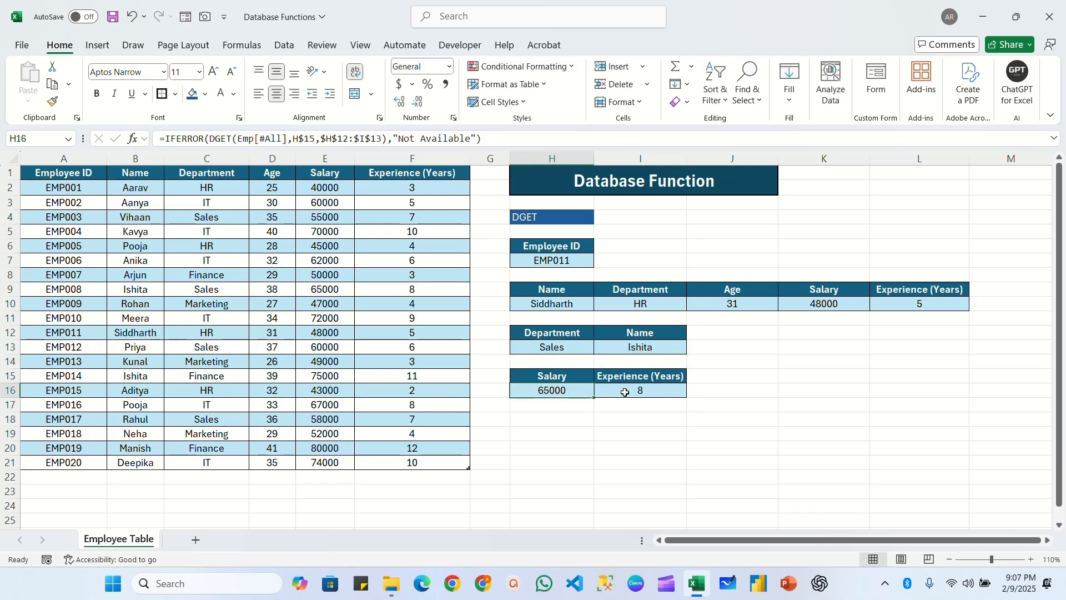
pyautogui.click(621, 392)
pyautogui.click(582, 344)
pyautogui.click(626, 345)
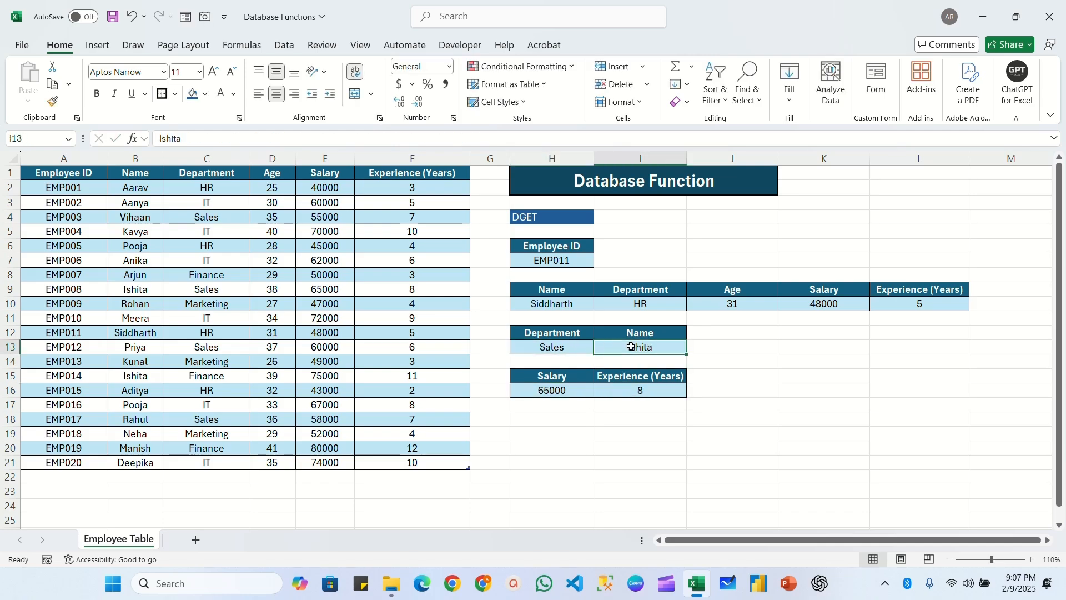
pyautogui.click(570, 391)
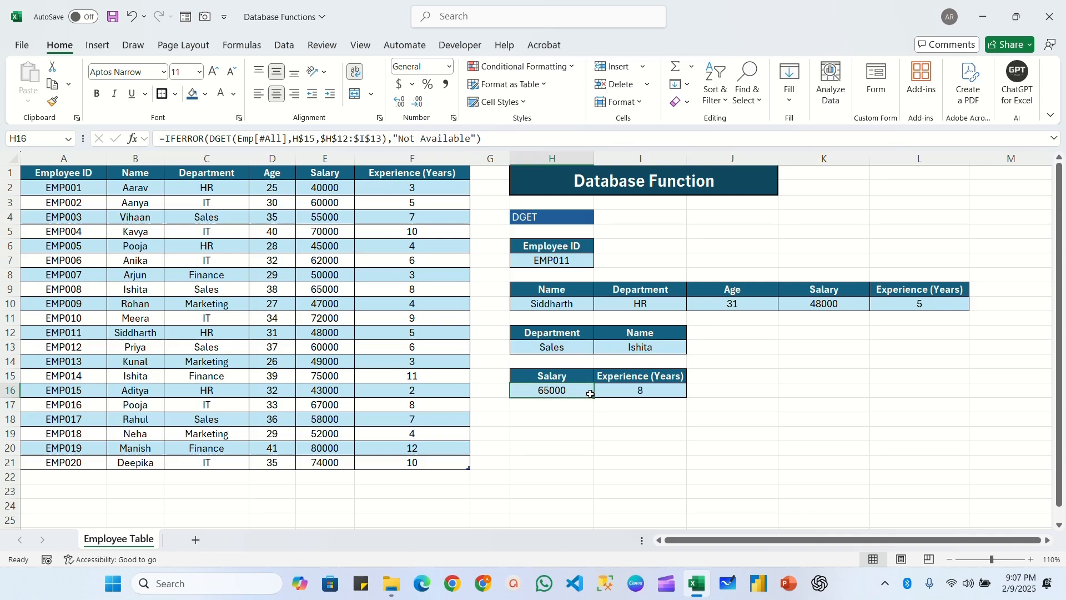
pyautogui.click(643, 394)
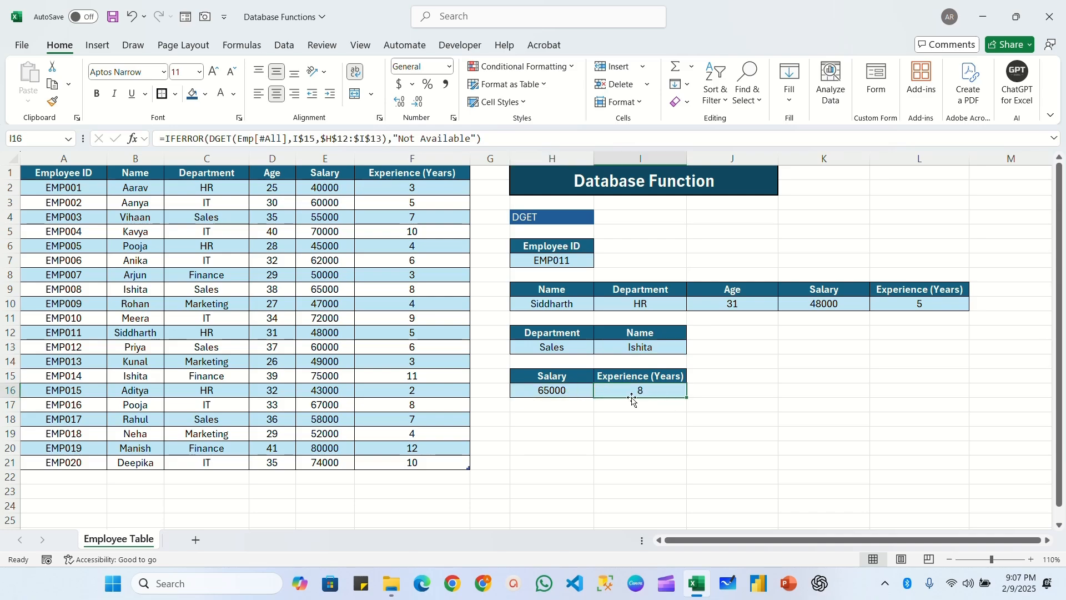
pyautogui.moveTo(134, 294); pyautogui.dragTo(411, 291)
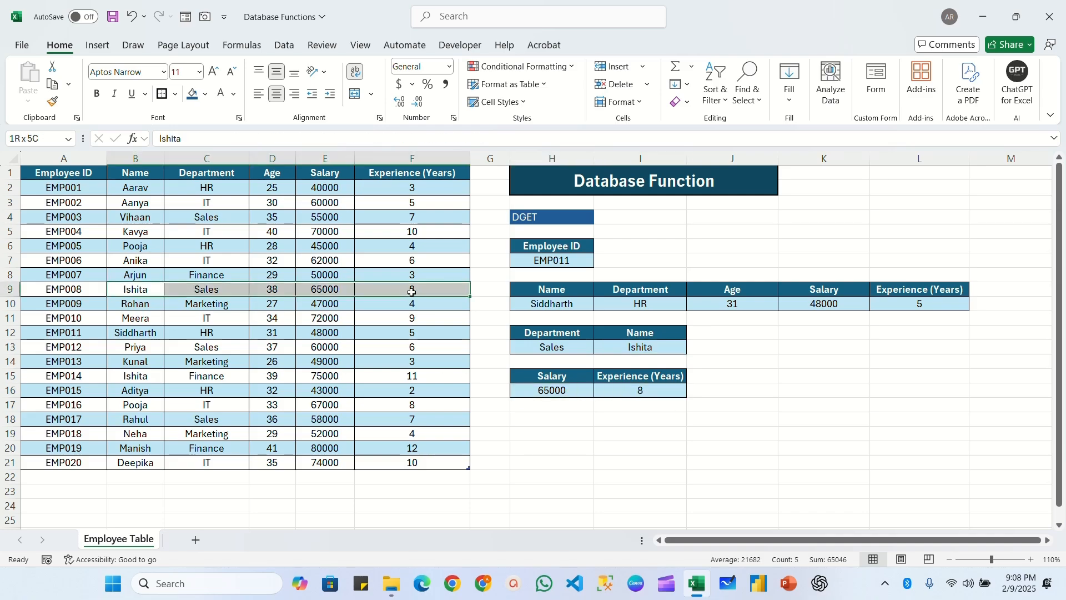